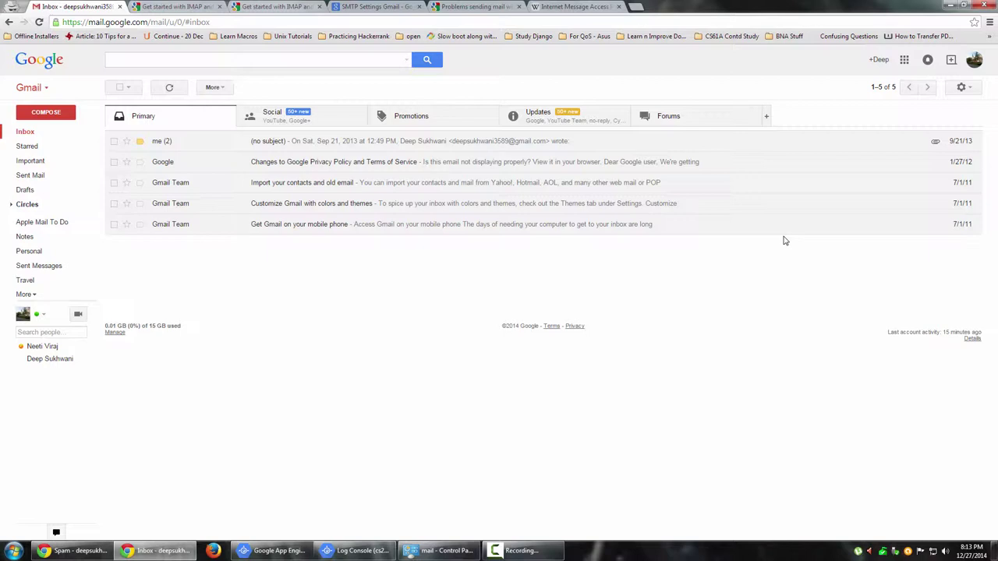
# Hide Chrome's bookmarks bar so the Gmail inbox fills the window.
pyautogui.hotkey('ctrl', 'shift', 'b')
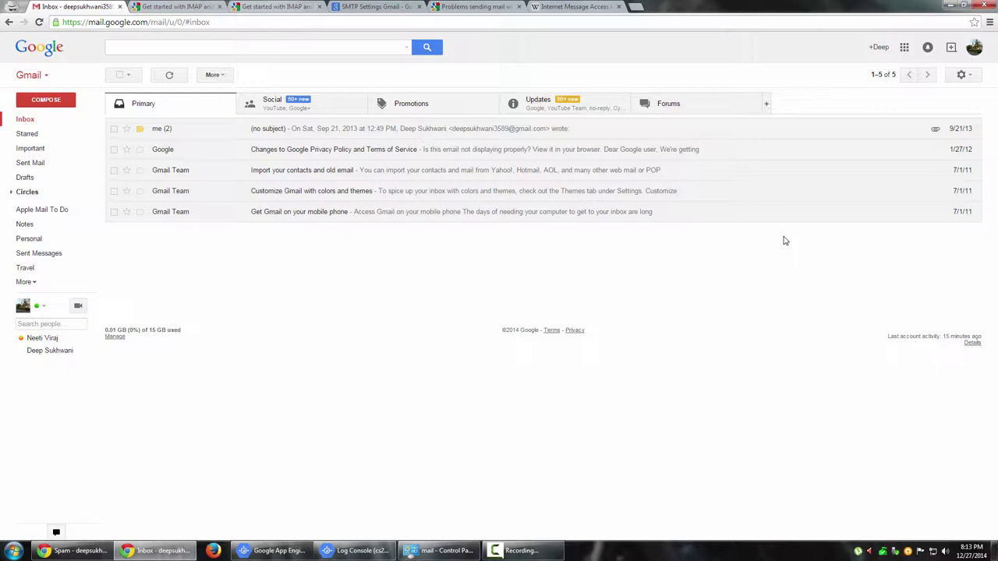
# Open Gmail Settings and view the Forwarding and POP/IMAP tab.
pyautogui.click(965, 76)
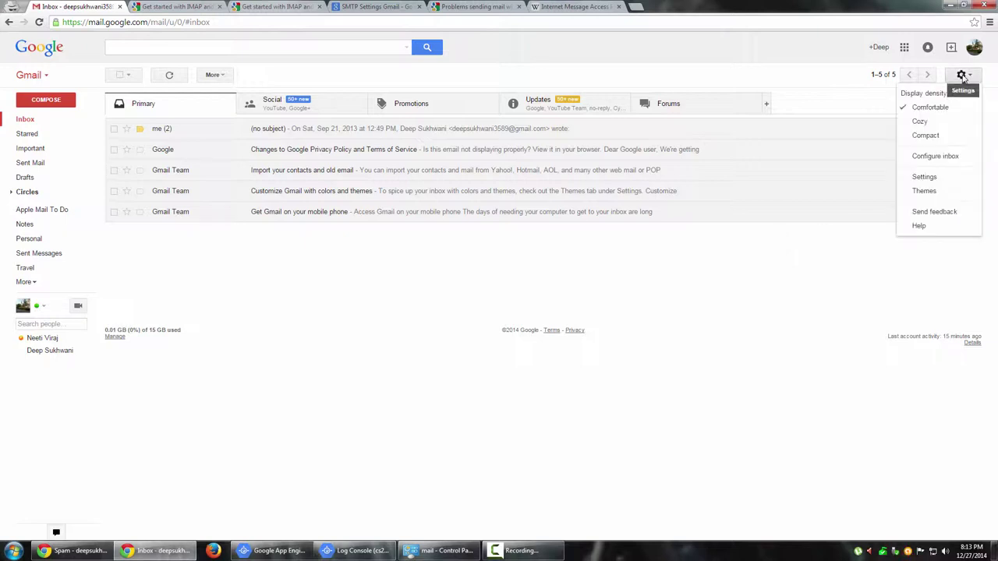
pyautogui.click(925, 178)
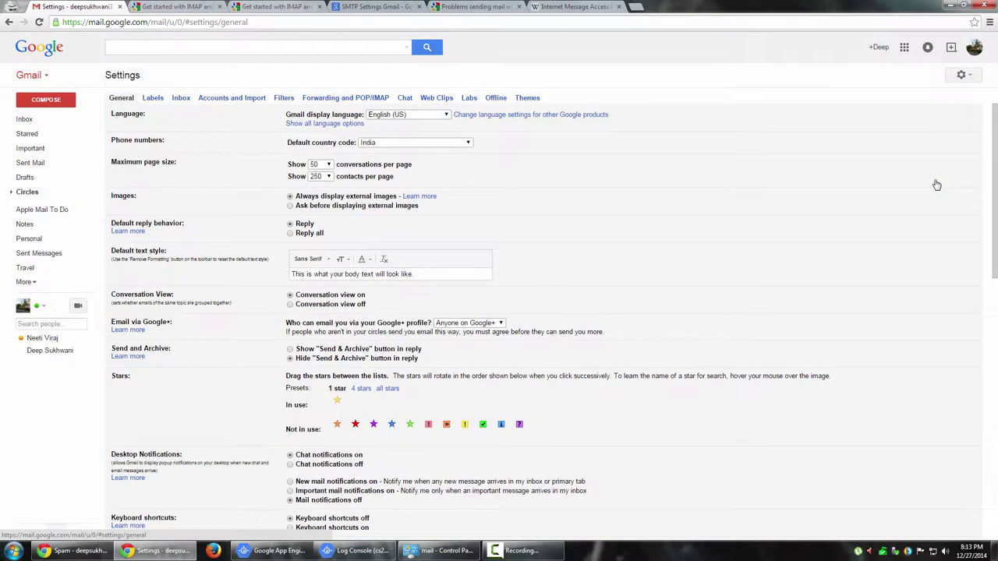
pyautogui.click(359, 100)
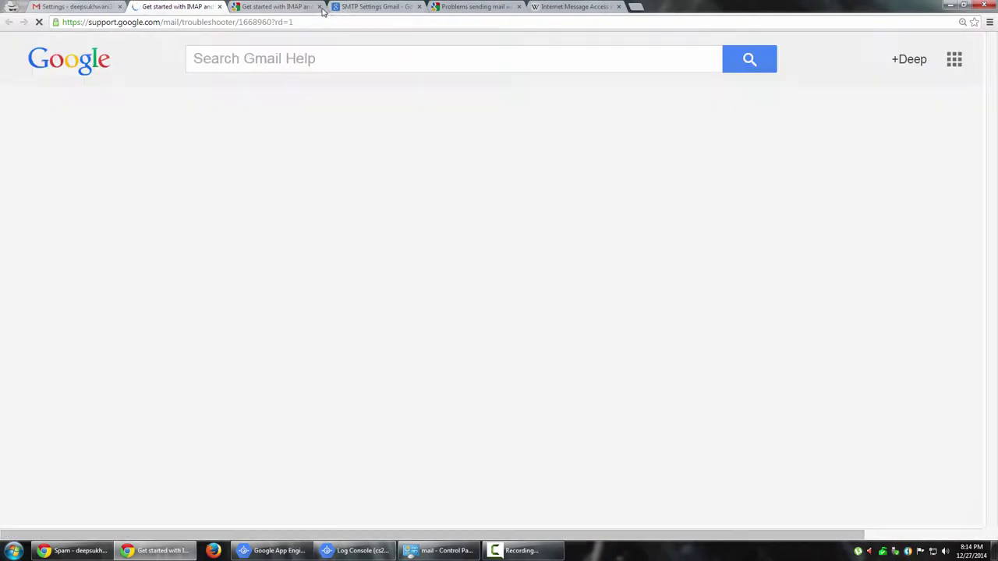
# Close the two duplicate IMAP help tabs and show the 'I want to enable IMAP' instructions.
pyautogui.click(319, 6)
pyautogui.click(319, 6)
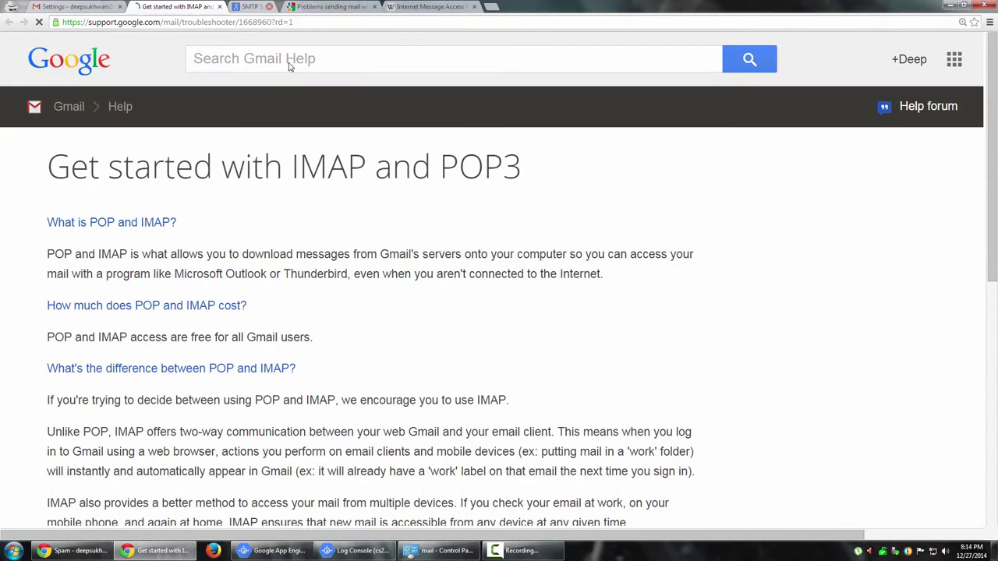
pyautogui.scroll(-1, 425, 294)
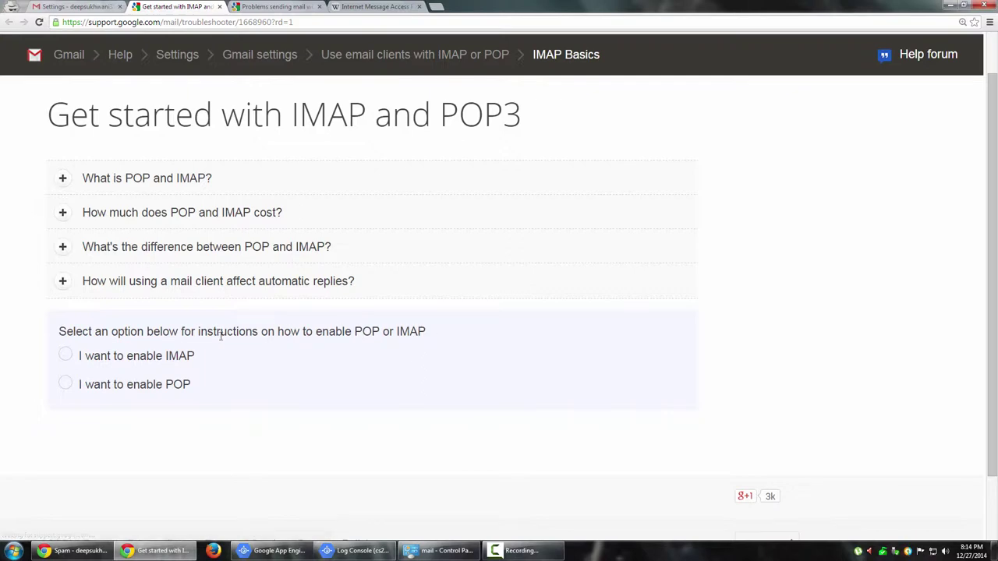
pyautogui.click(75, 357)
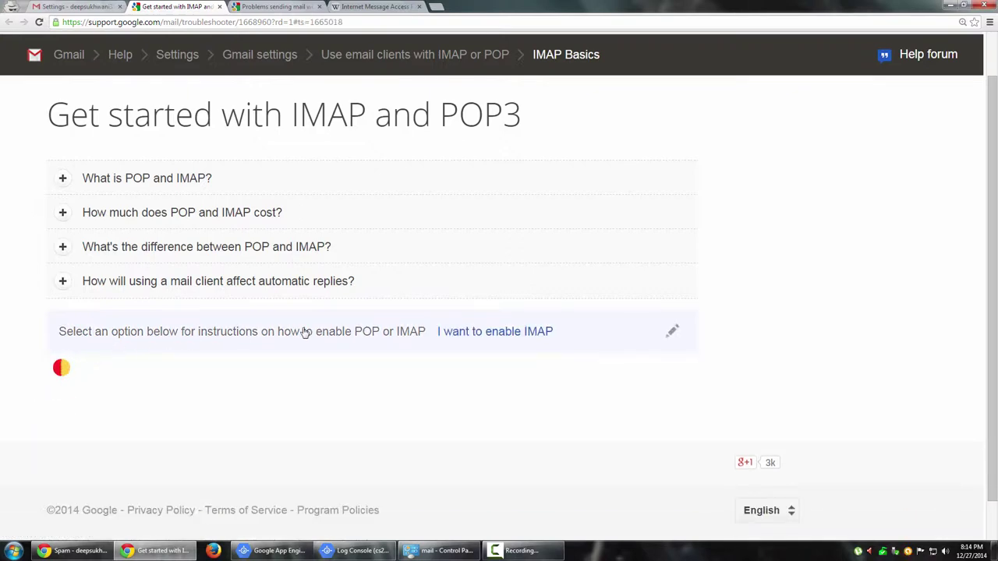
pyautogui.scroll(-3, 412, 329)
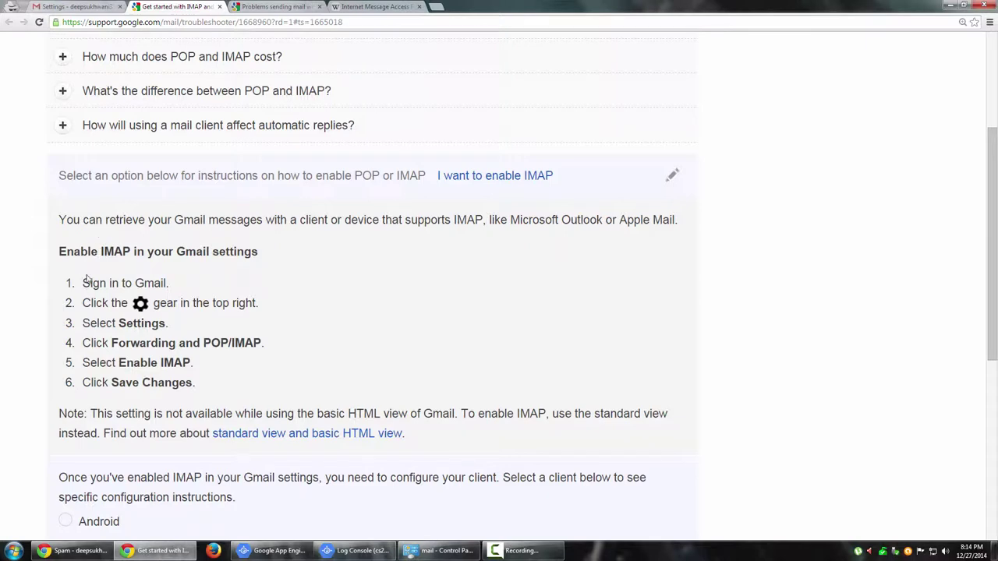
# Highlight the six enable-IMAP steps and the configure-client sentence while scrolling to the client list.
pyautogui.moveTo(82, 282); pyautogui.dragTo(226, 389)
pyautogui.click(227, 390)
pyautogui.scroll(-2, 226, 390)
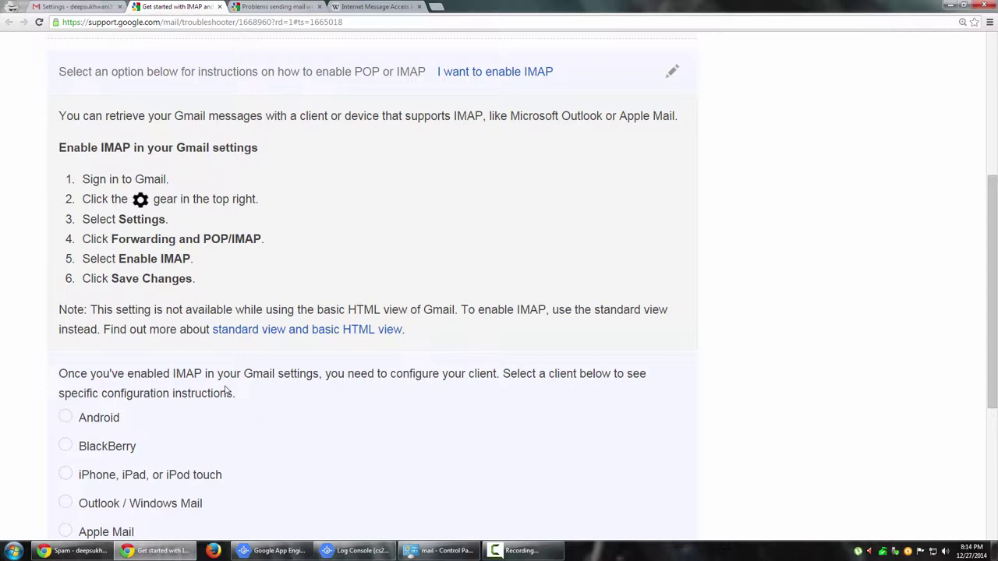
pyautogui.scroll(-3, 226, 392)
pyautogui.moveTo(69, 217); pyautogui.dragTo(587, 218)
pyautogui.click(589, 240)
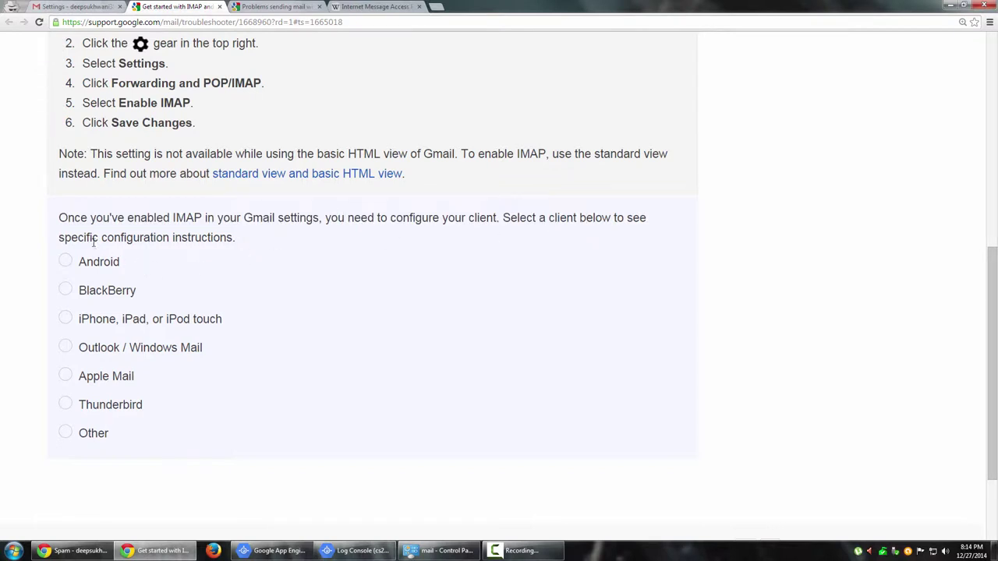
pyautogui.moveTo(91, 240); pyautogui.dragTo(241, 244)
pyautogui.click(240, 242)
# Choose Outlook / Windows Mail and confirm to reveal the imap.gmail.com and smtp.gmail.com server settings.
pyautogui.click(65, 347)
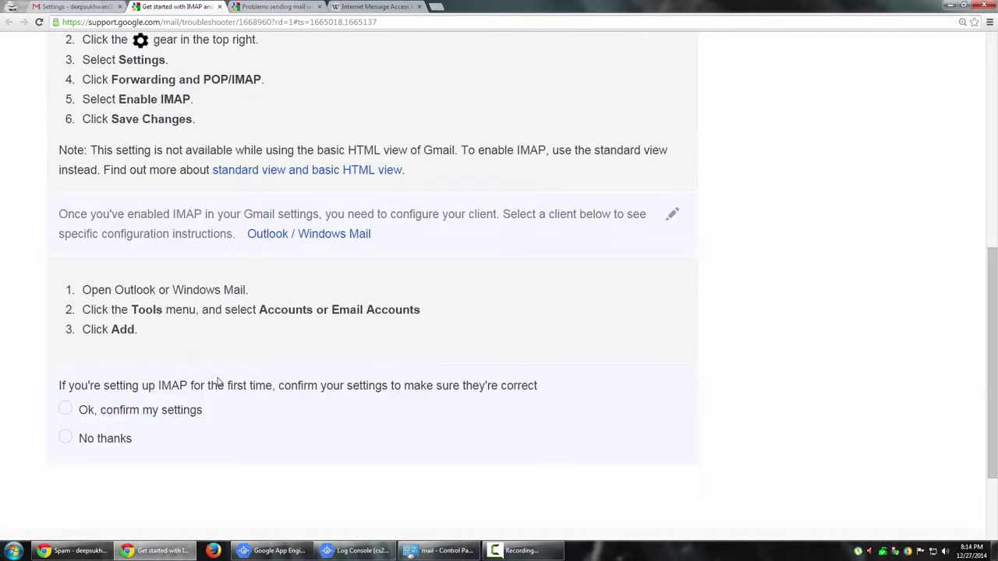
pyautogui.scroll(-1, 219, 382)
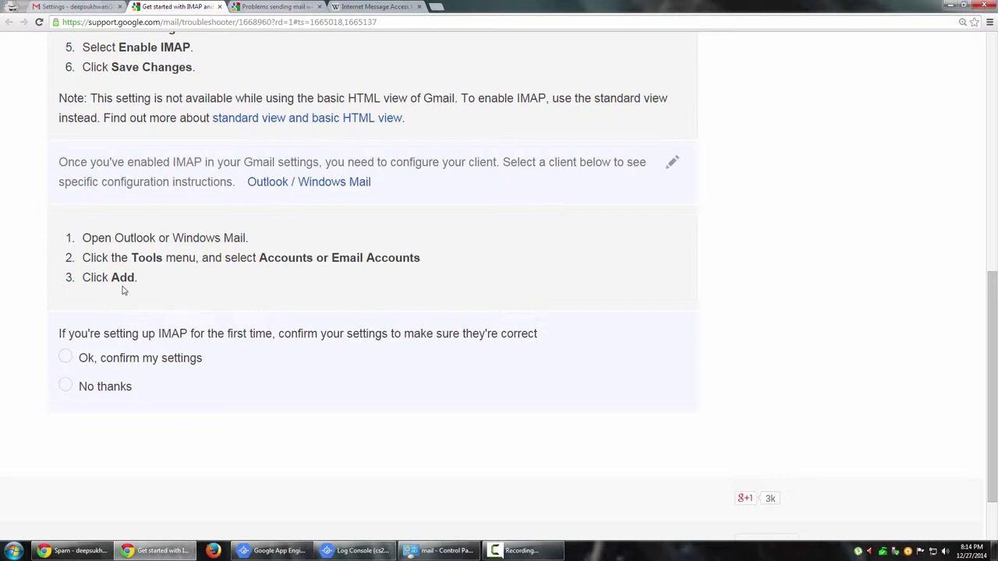
pyautogui.click(66, 358)
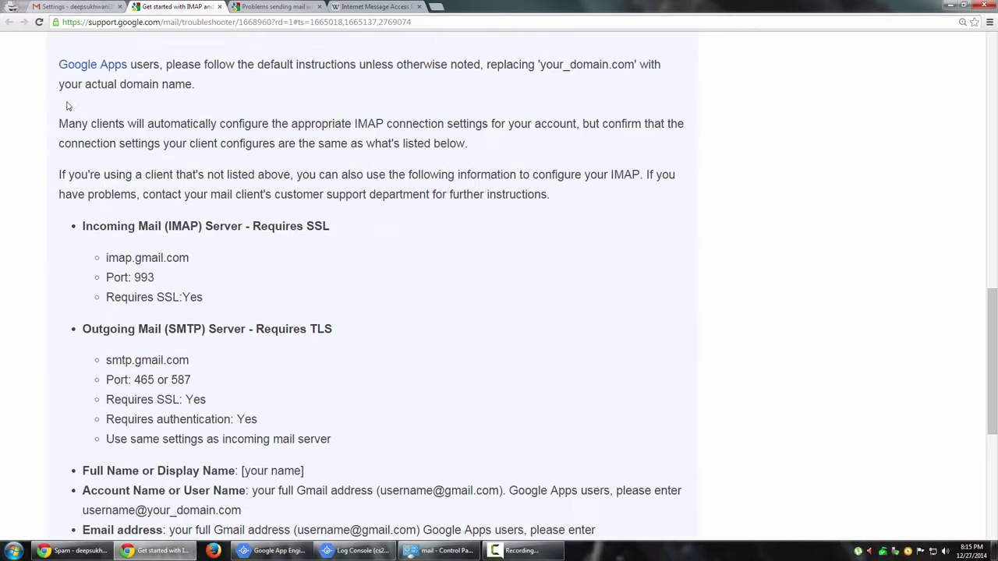
pyautogui.moveTo(75, 226); pyautogui.dragTo(393, 444)
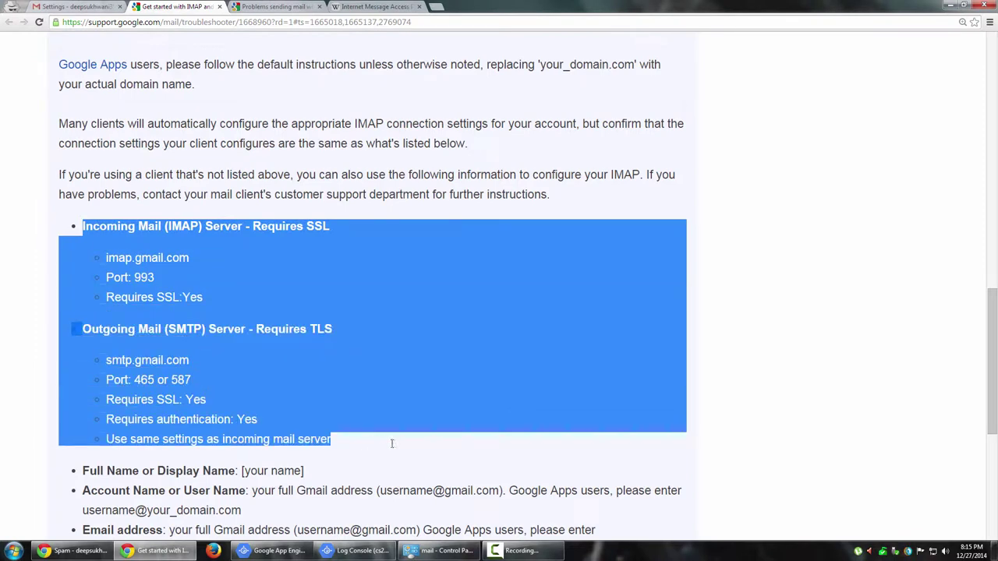
pyautogui.click(414, 445)
# Review the three Outlook setup steps, highlighting the Accounts or Email Accounts step.
pyautogui.scroll(-2, 415, 445)
pyautogui.scroll(-2, 414, 445)
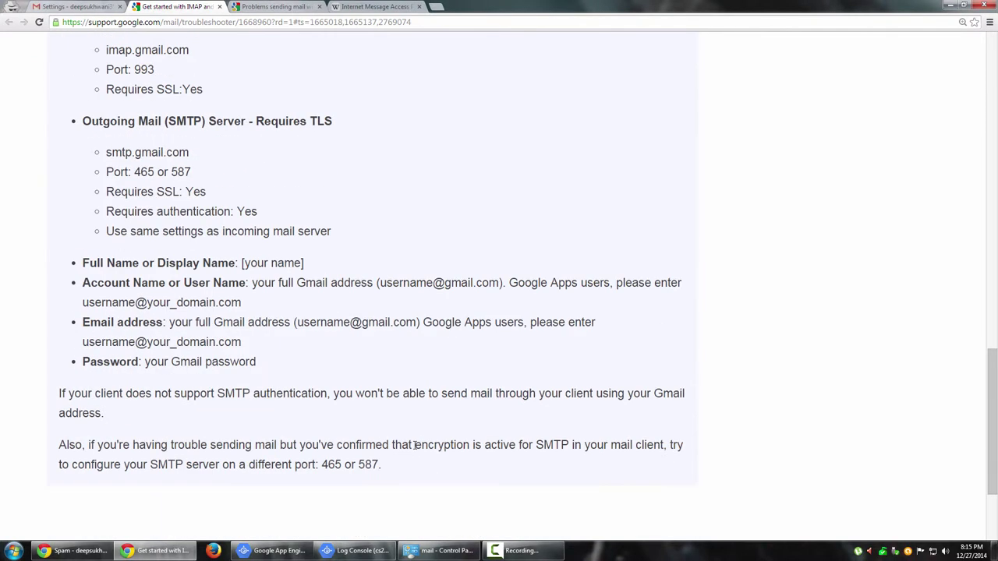
pyautogui.scroll(3, 414, 445)
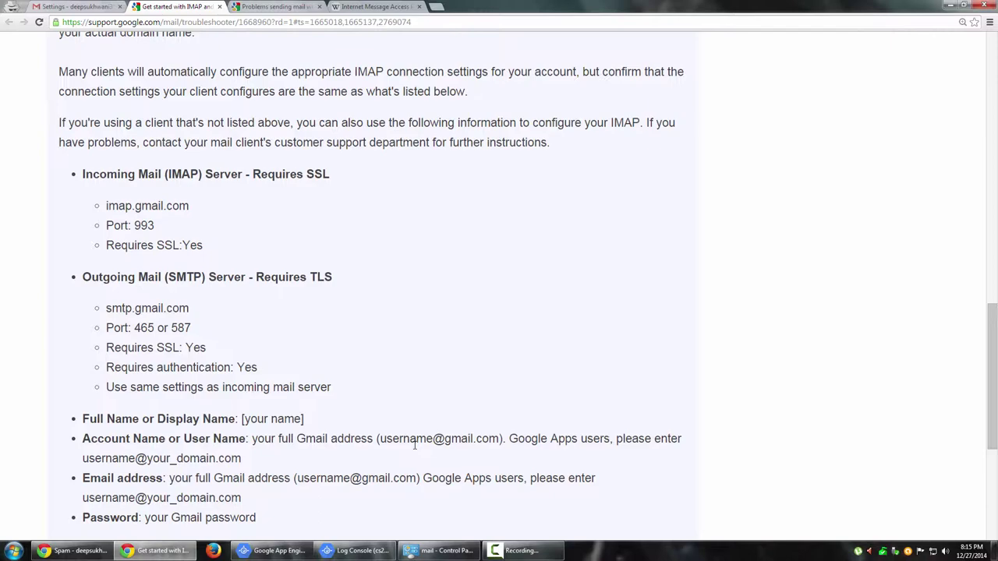
pyautogui.scroll(-2, 415, 446)
pyautogui.scroll(4, 414, 446)
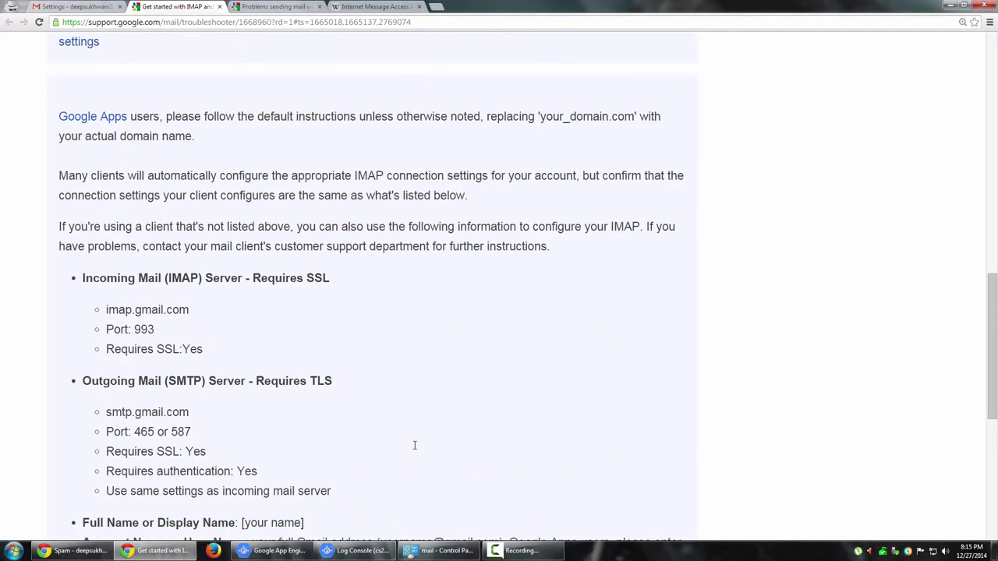
pyautogui.scroll(5, 415, 445)
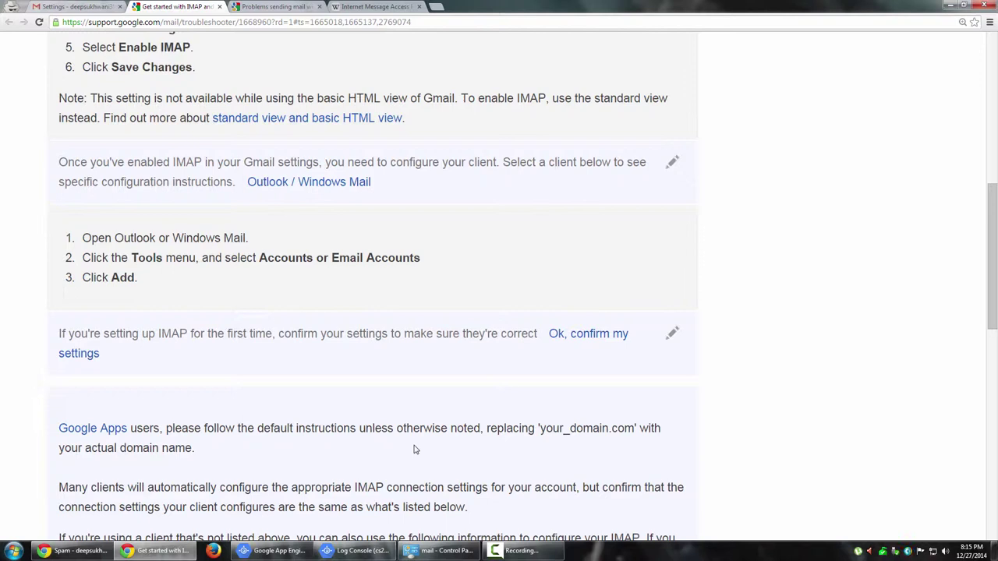
pyautogui.moveTo(81, 235); pyautogui.dragTo(197, 291)
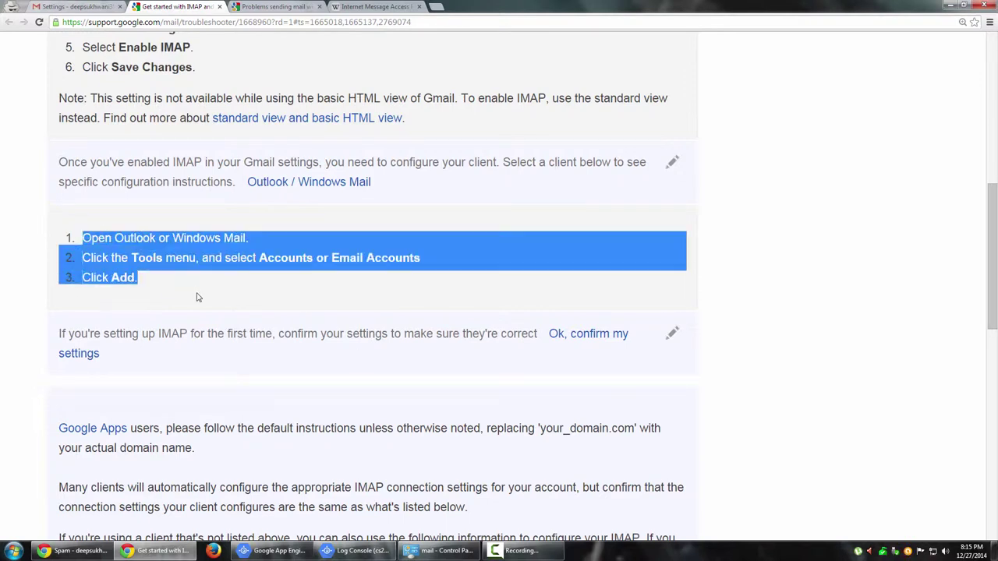
pyautogui.click(196, 293)
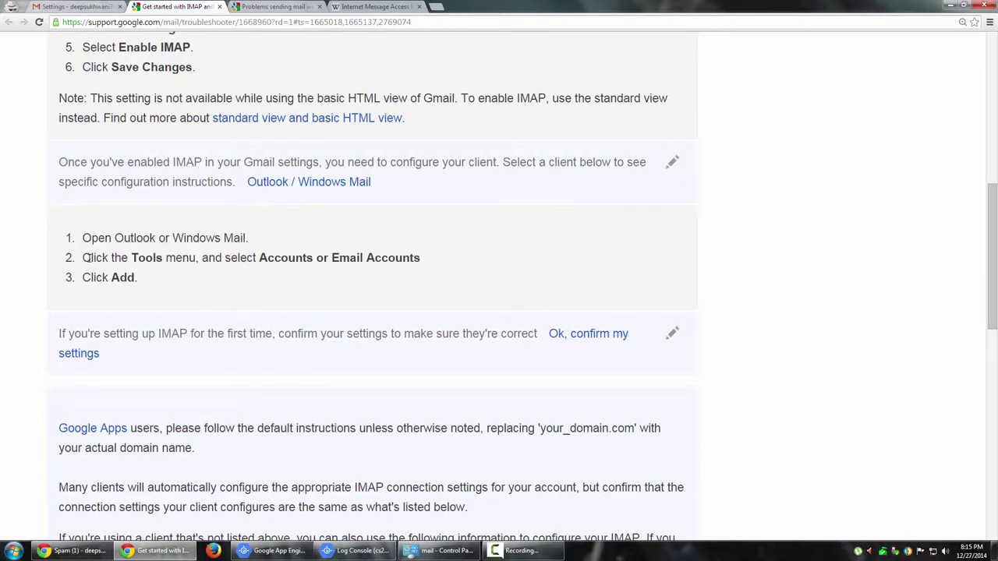
pyautogui.moveTo(87, 258); pyautogui.dragTo(393, 265)
pyautogui.click(394, 279)
pyautogui.scroll(-5, 419, 318)
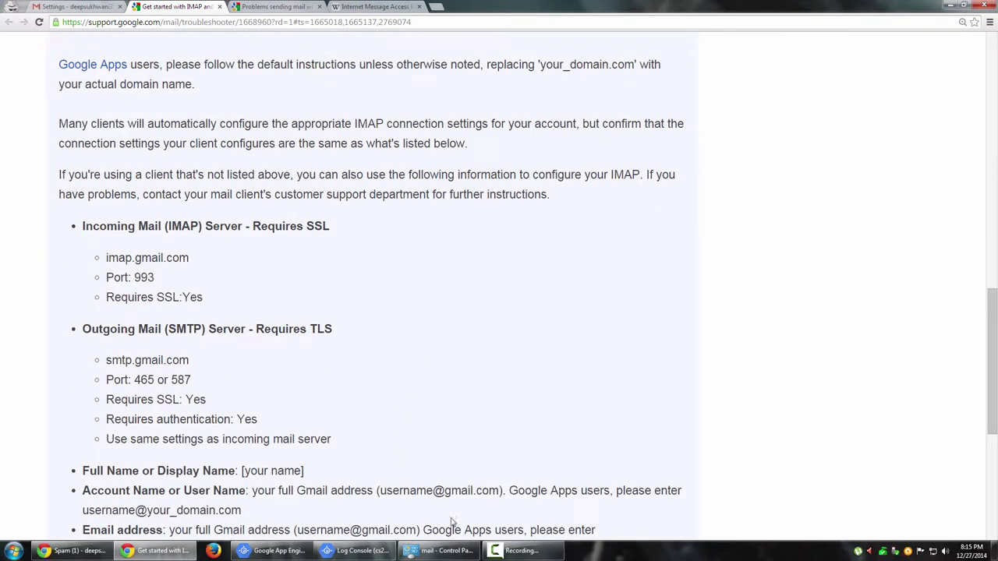
# Clear the mail search in Control Panel and list all items as large icons.
pyautogui.click(440, 550)
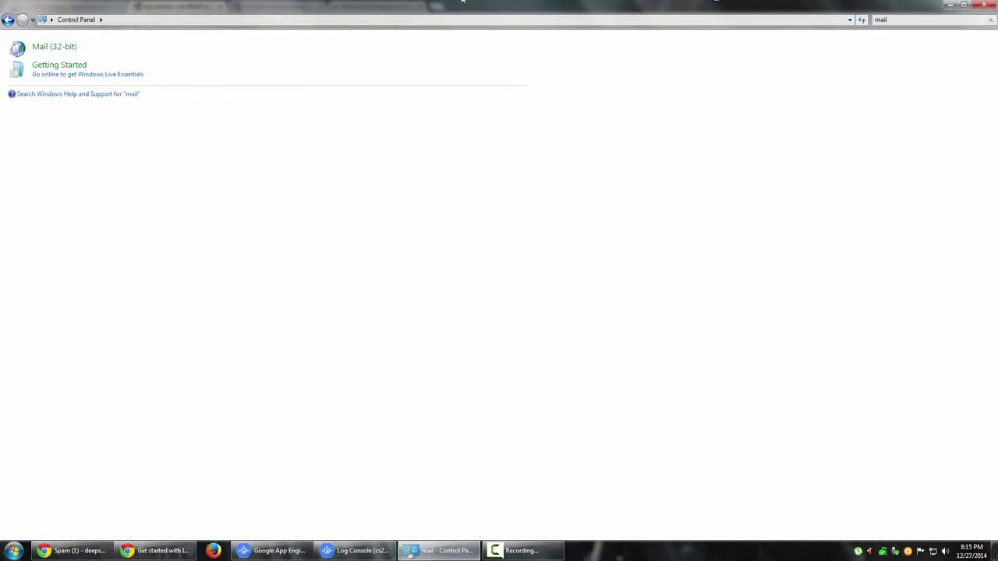
pyautogui.hotkey('ctrl', 'e')
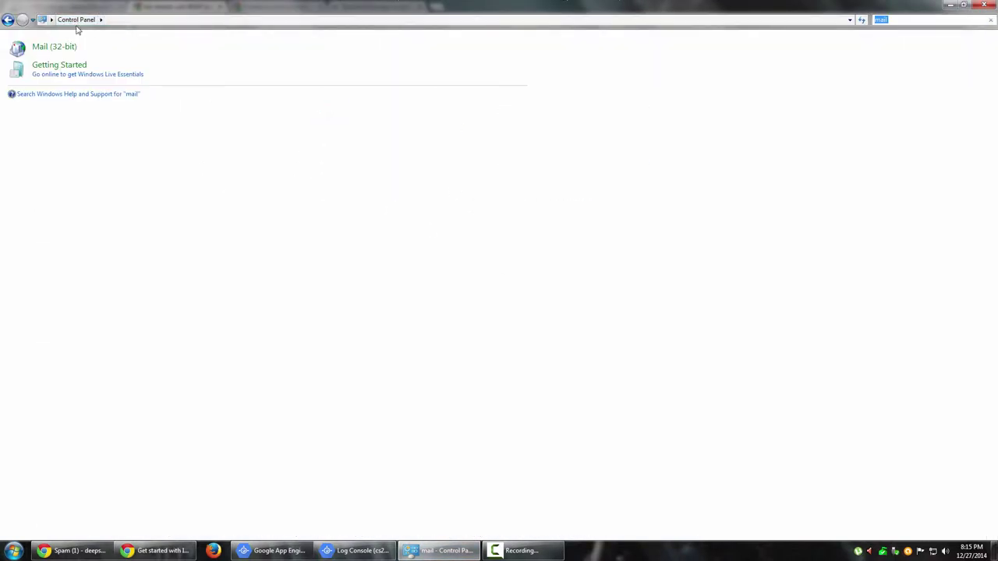
pyautogui.click(991, 19)
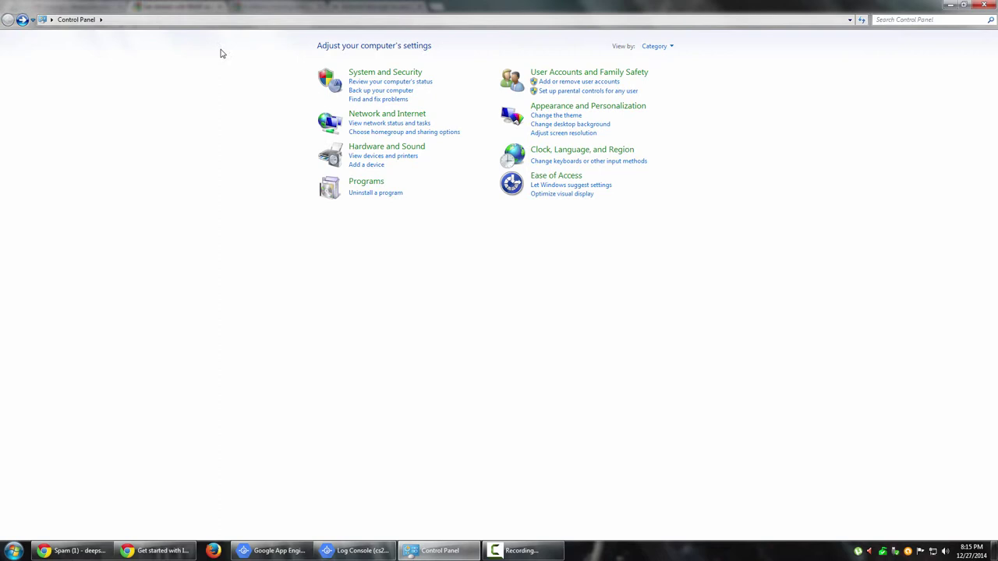
pyautogui.click(667, 47)
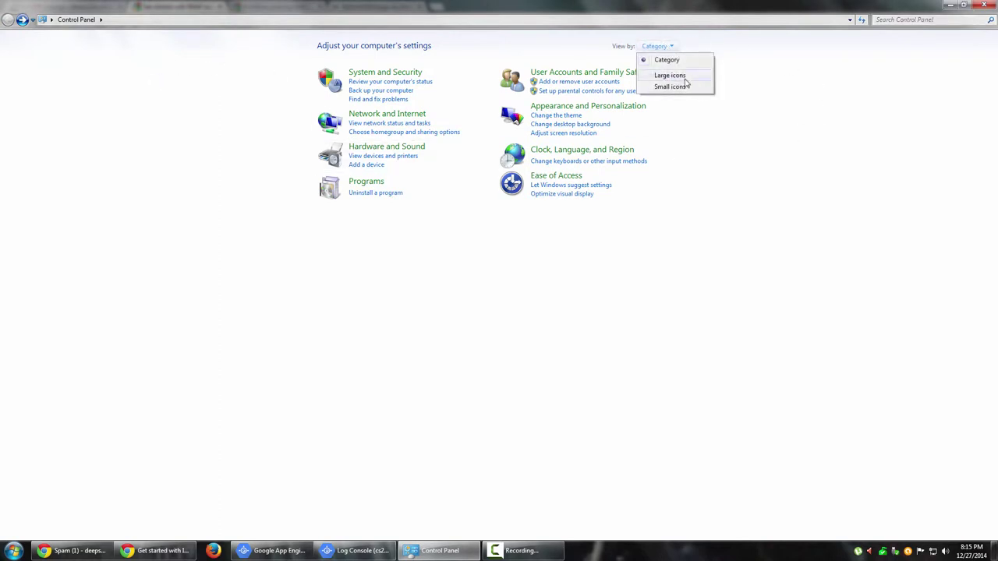
pyautogui.click(671, 75)
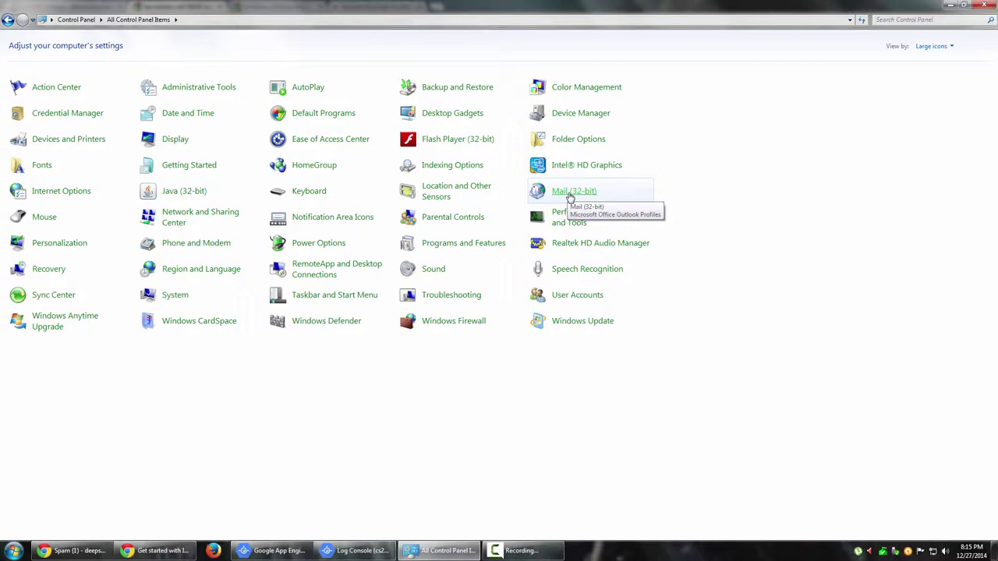
pyautogui.press('super')
# Check Computer's system properties (Windows 7 Professional, 64-bit), then close the System window.
pyautogui.rightClick(176, 387)
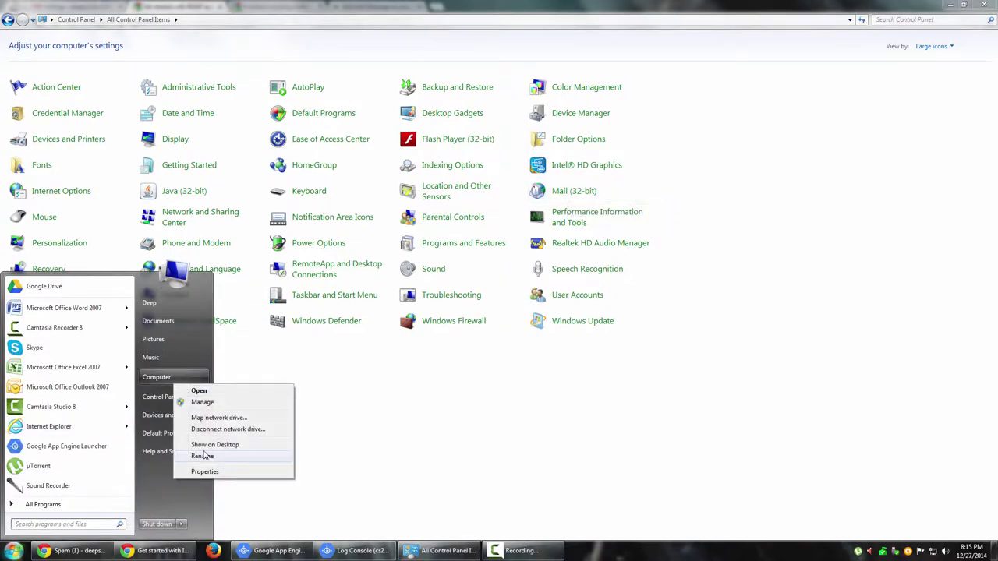
pyautogui.click(221, 475)
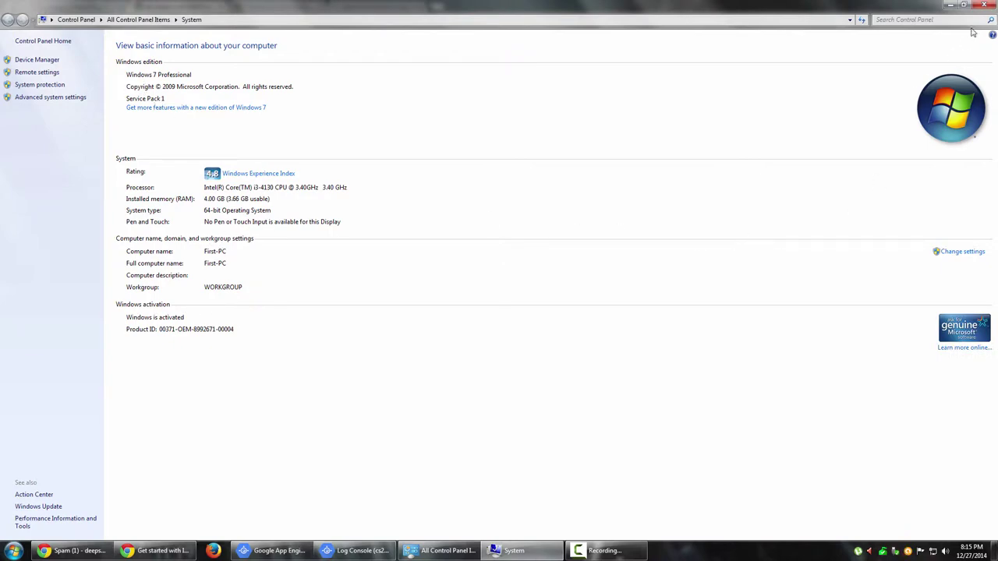
pyautogui.click(984, 6)
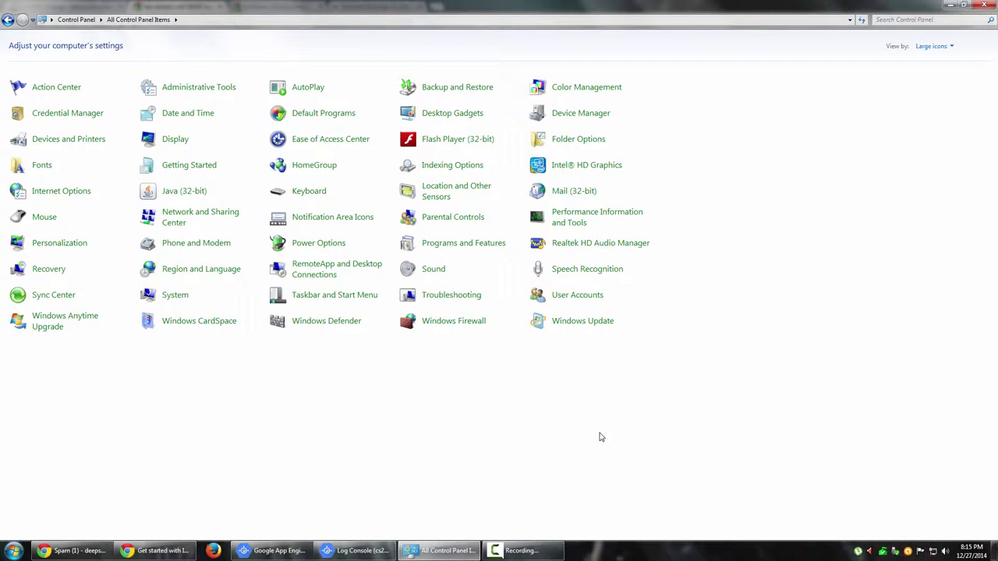
# Open Mail (32-bit), show profiles, and inspect the Office and Wife-Office profiles.
pyautogui.click(579, 195)
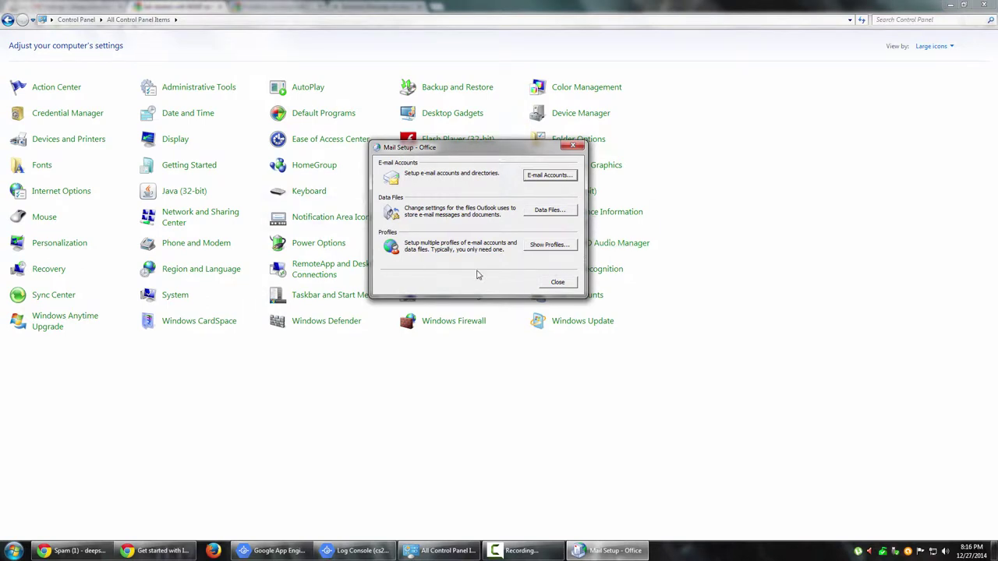
pyautogui.click(550, 244)
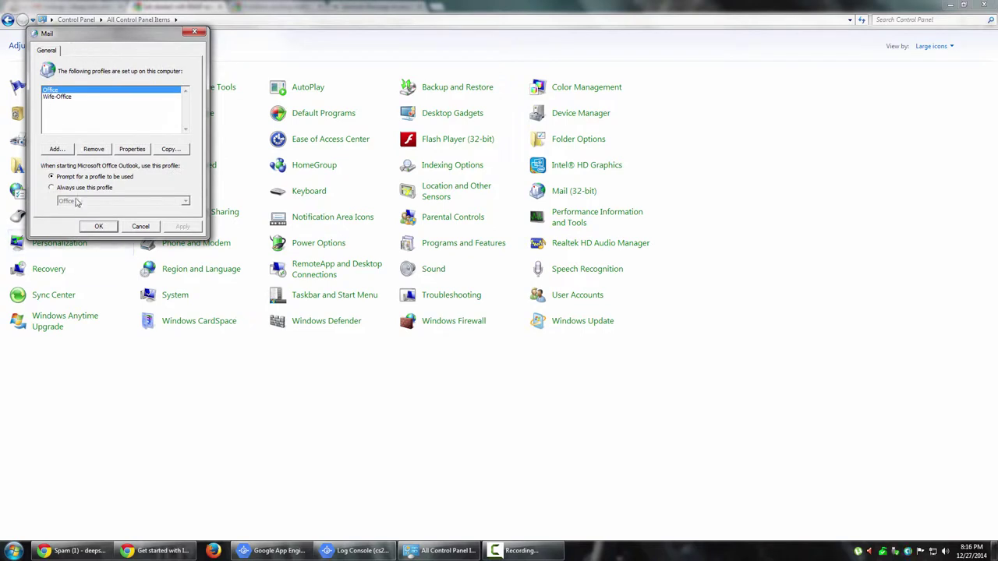
pyautogui.click(56, 96)
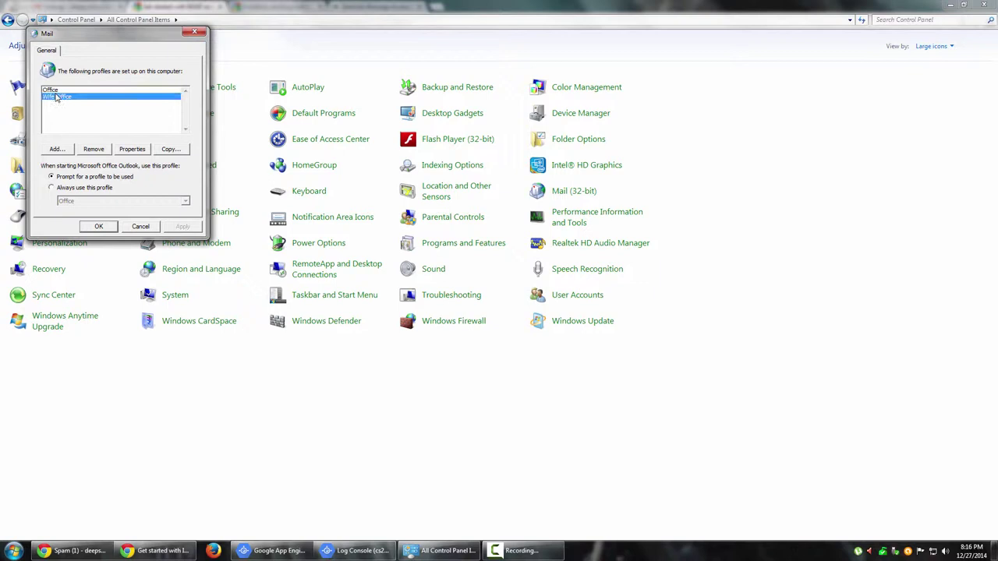
pyautogui.click(59, 91)
pyautogui.click(62, 100)
pyautogui.click(59, 91)
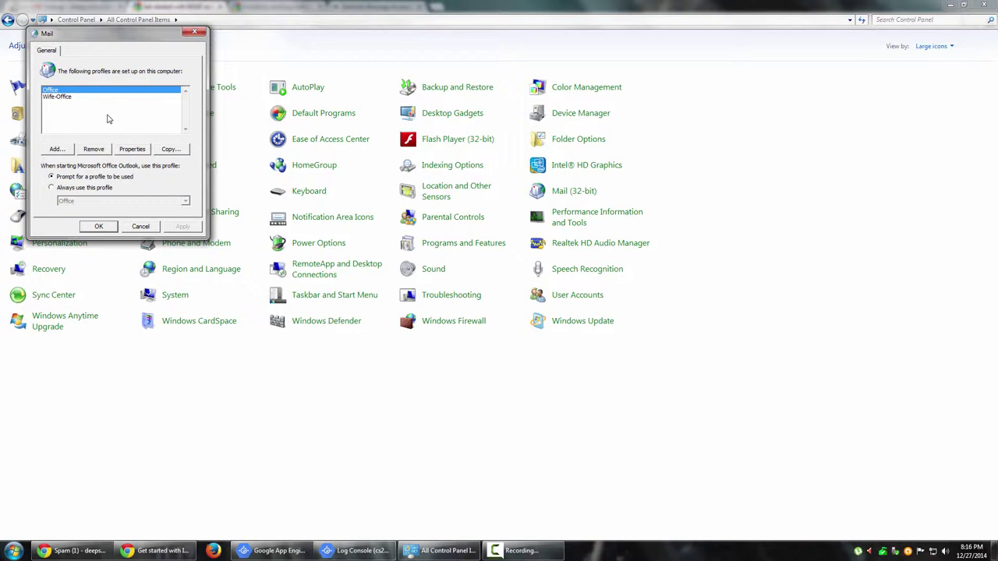
# Copy the Office profile as Office2, then remove Office2 again.
pyautogui.click(67, 97)
pyautogui.click(53, 91)
pyautogui.click(173, 149)
pyautogui.click(105, 121)
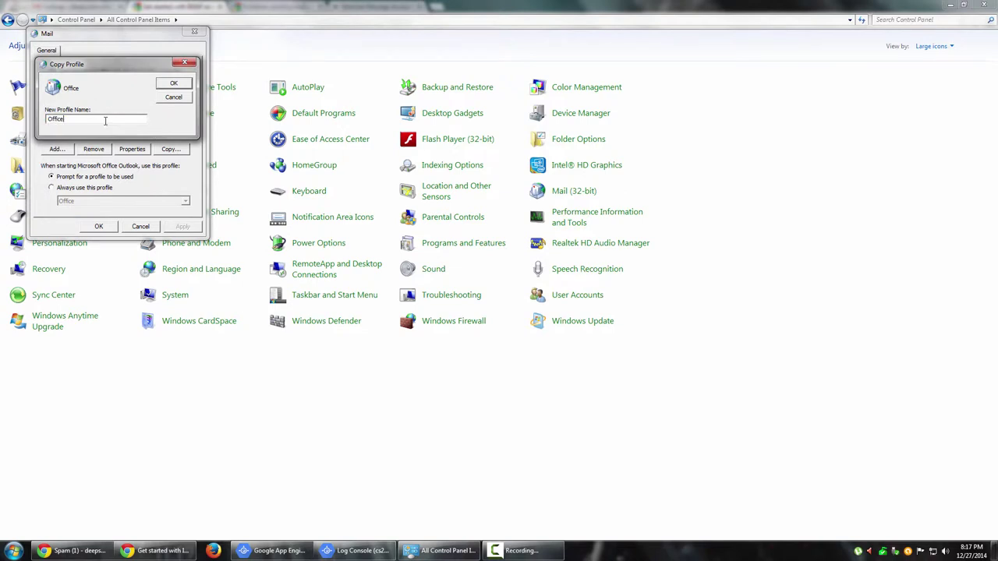
pyautogui.write('2')
pyautogui.click(172, 83)
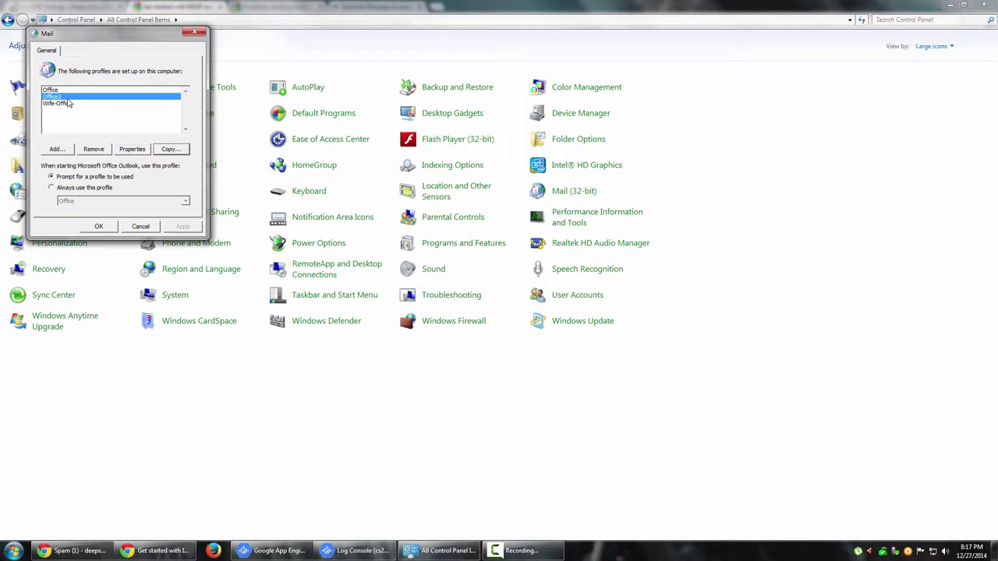
pyautogui.click(92, 149)
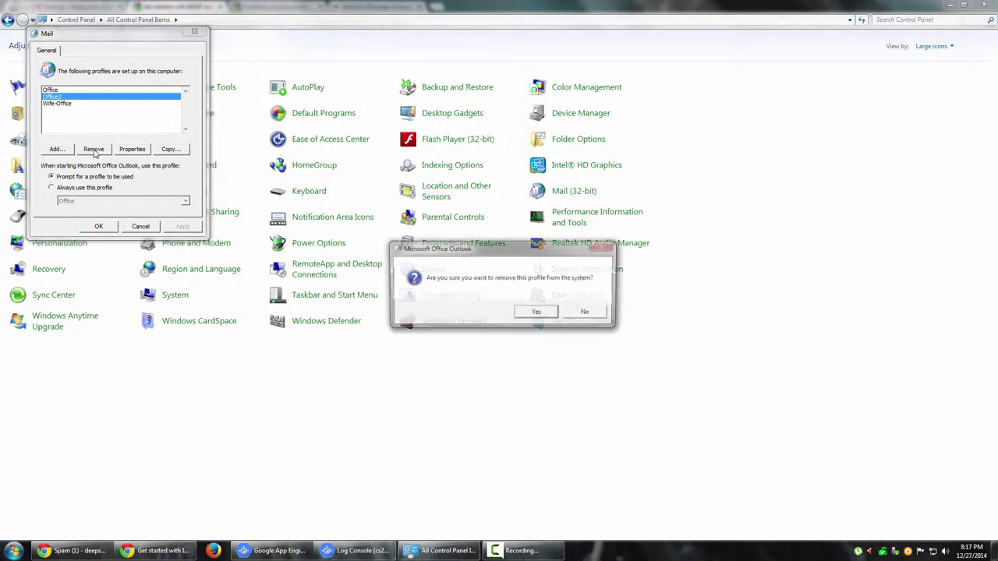
pyautogui.click(535, 314)
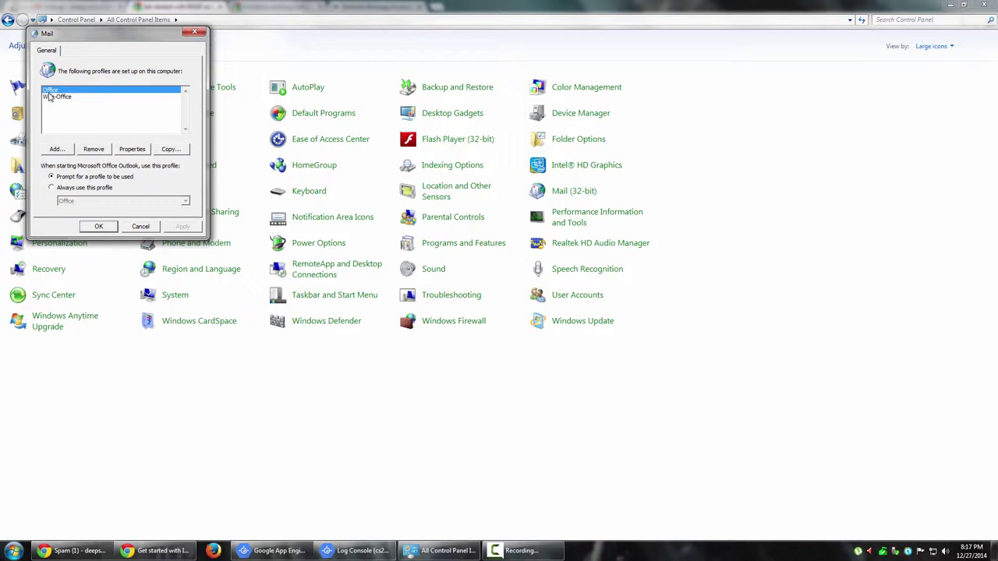
# Reopen Mail (32-bit) profiles and add a new profile named 'Personal -' plus the account name.
pyautogui.click(145, 226)
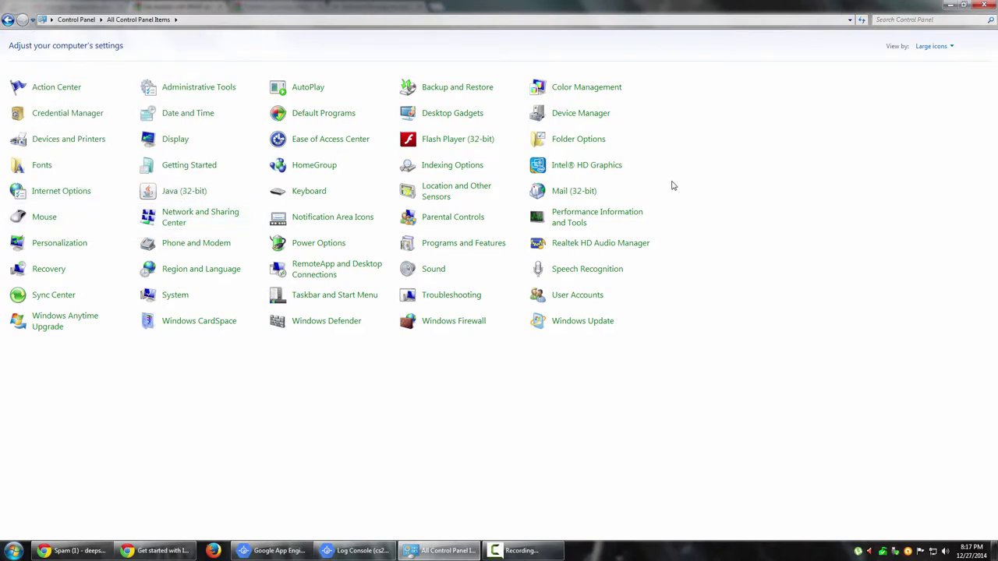
pyautogui.click(579, 192)
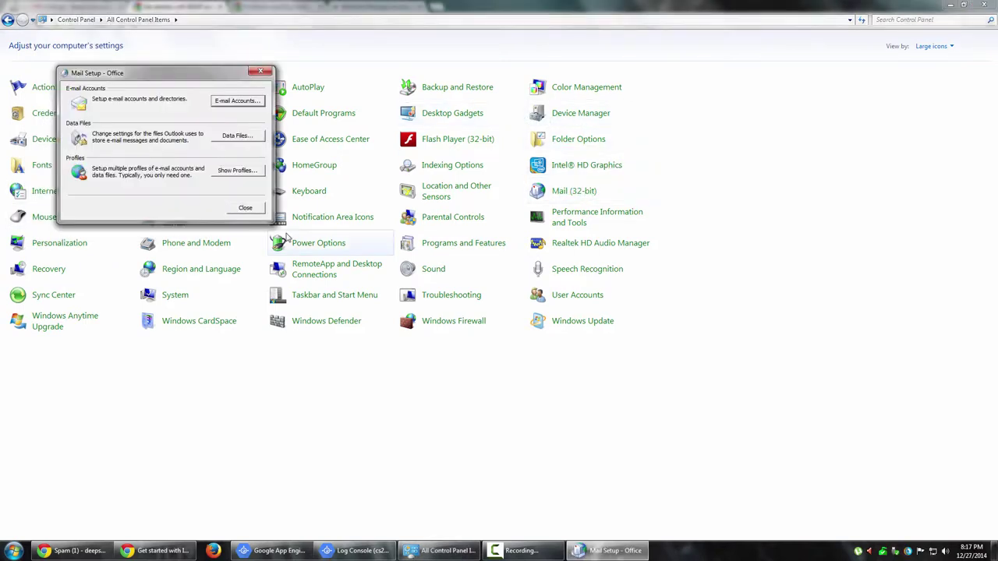
pyautogui.click(238, 173)
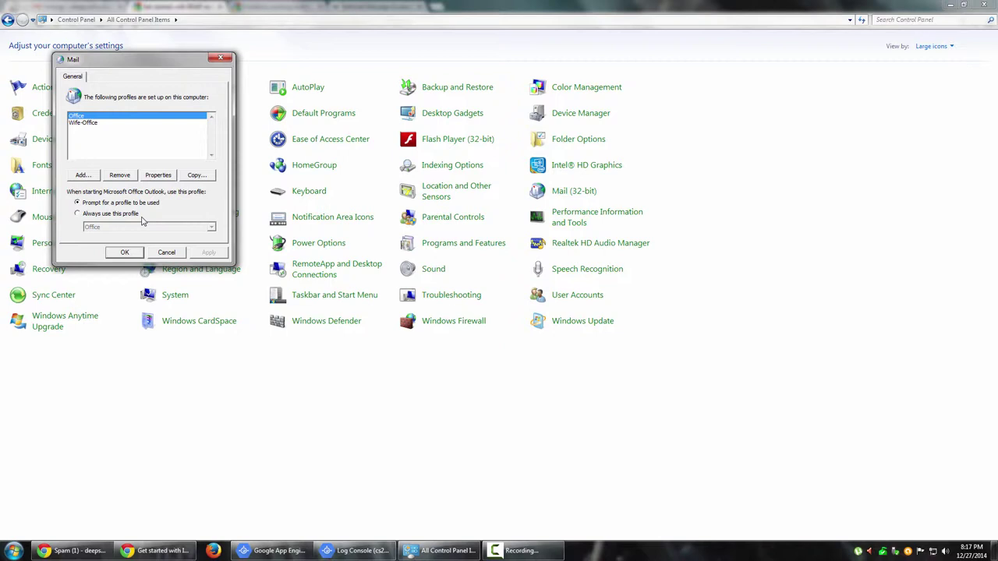
pyautogui.click(84, 174)
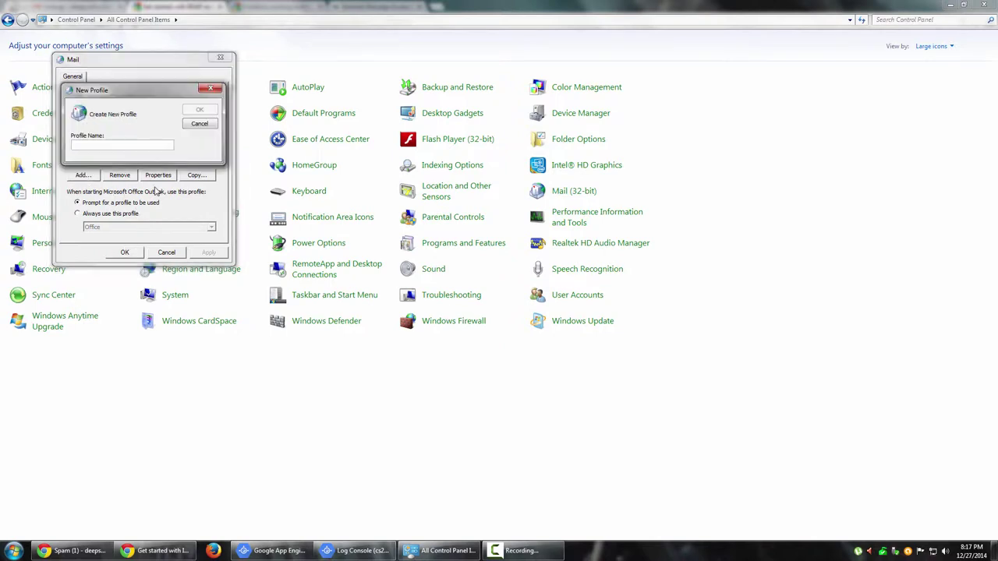
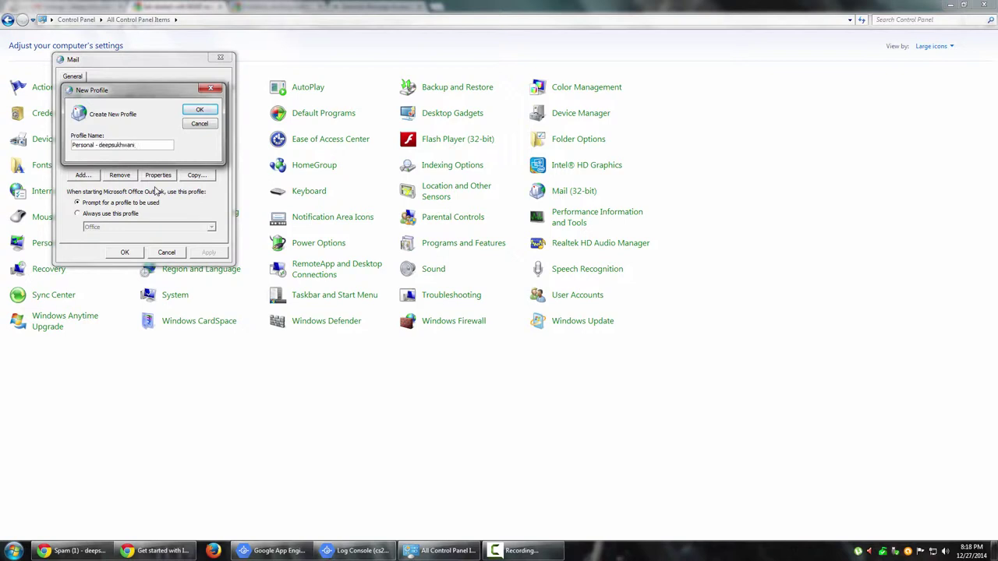
# Enter the user's name, Gmail address and password, and choose manual server configuration.
pyautogui.click(204, 111)
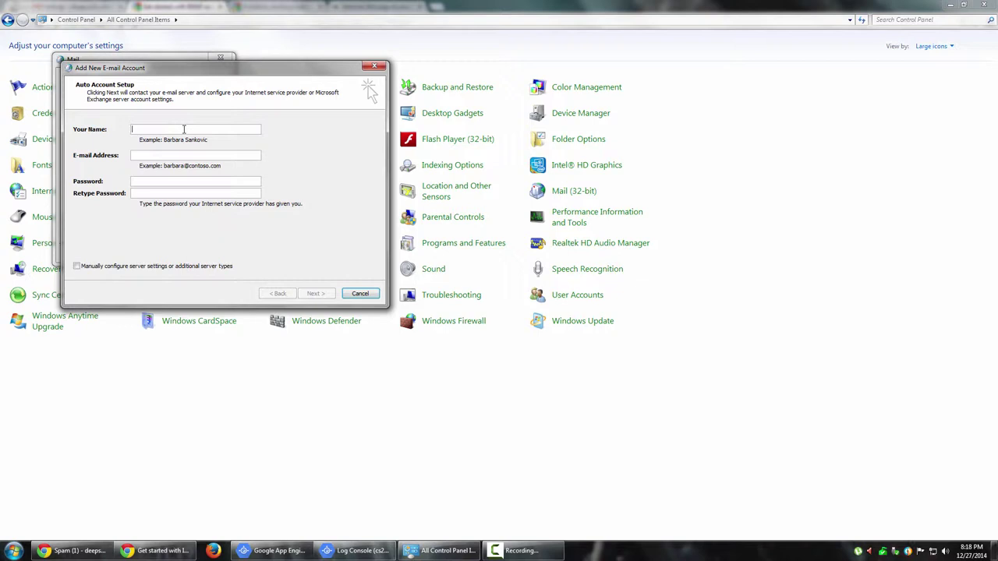
pyautogui.press('Tab')
pyautogui.press('Tab')
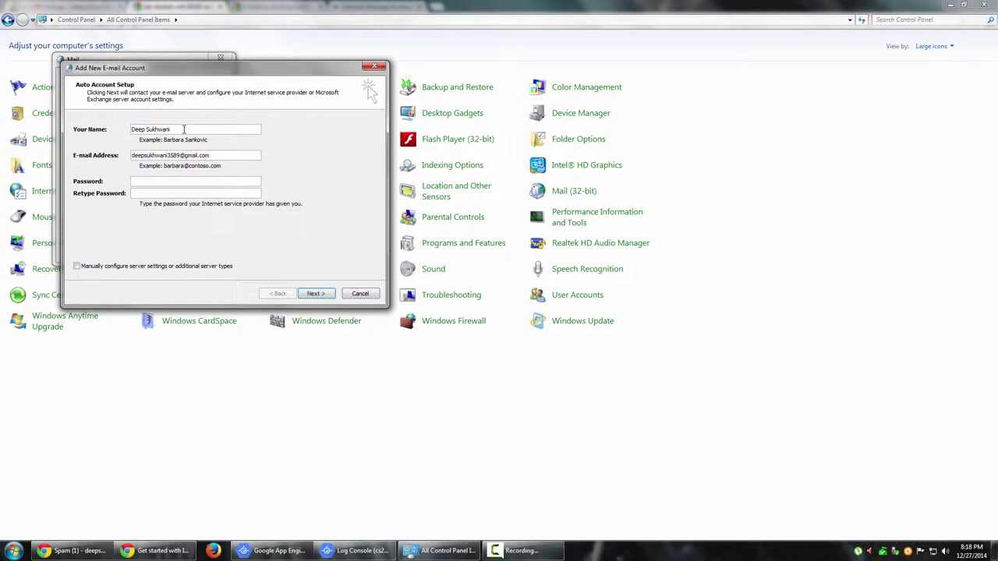
pyautogui.write('***********************')
pyautogui.click(210, 267)
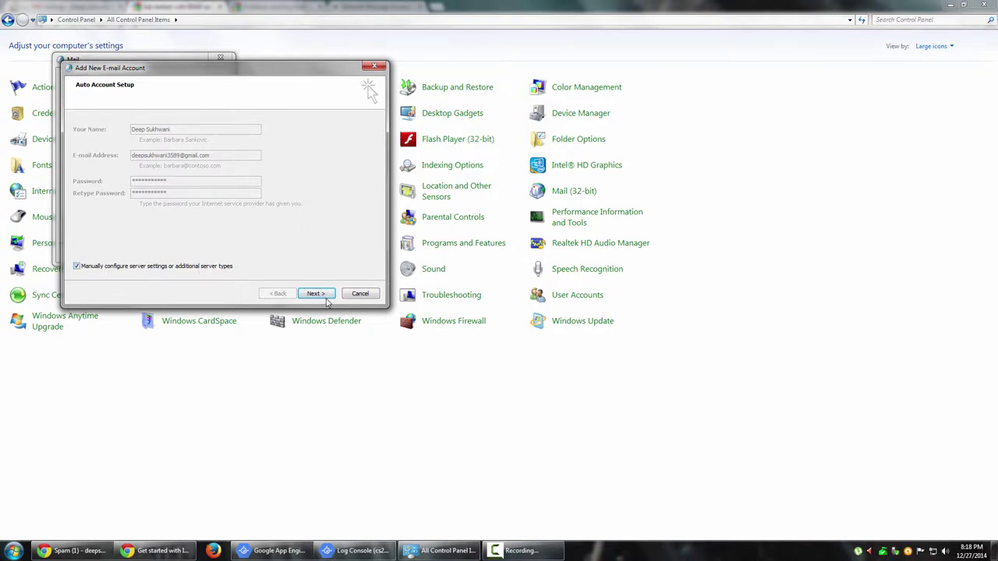
pyautogui.click(316, 294)
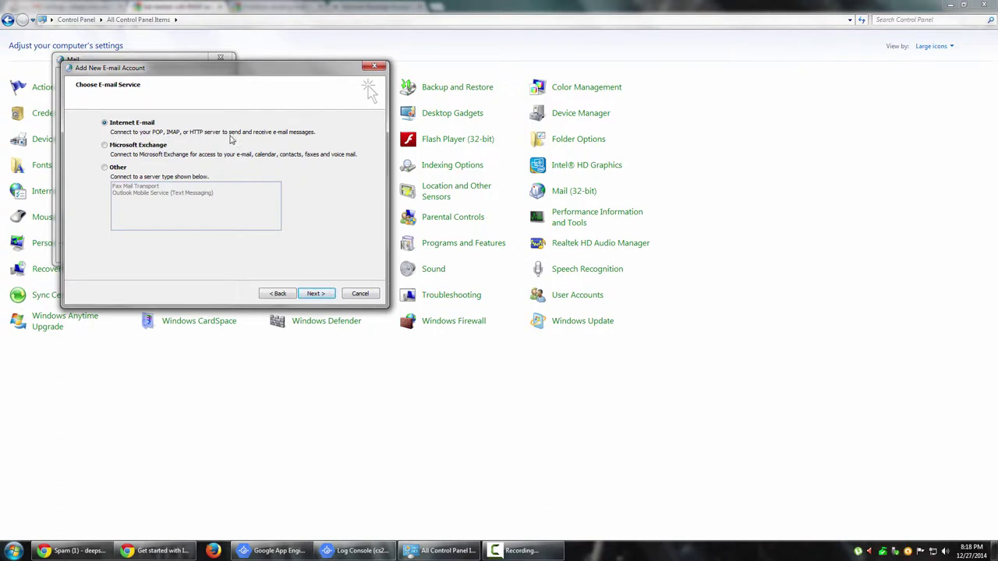
# Keep Internet E-mail and place the setup dialog beside the Gmail IMAP help page.
pyautogui.click(314, 294)
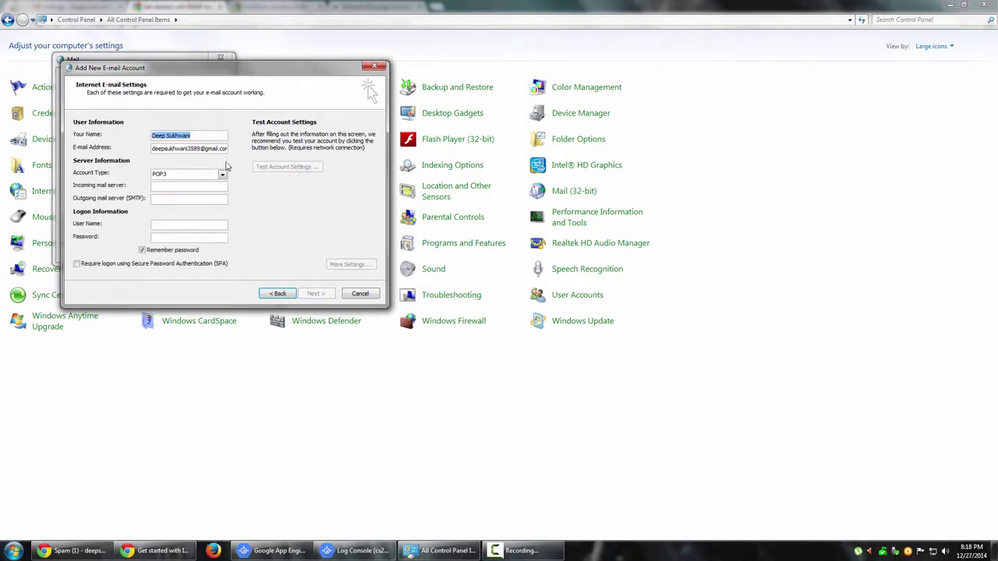
pyautogui.moveTo(256, 70); pyautogui.dragTo(655, 131)
pyautogui.hotkey('alt', 'Tab')
pyautogui.hotkey('alt', 'Tab')
pyautogui.hotkey('alt', 'Tab')
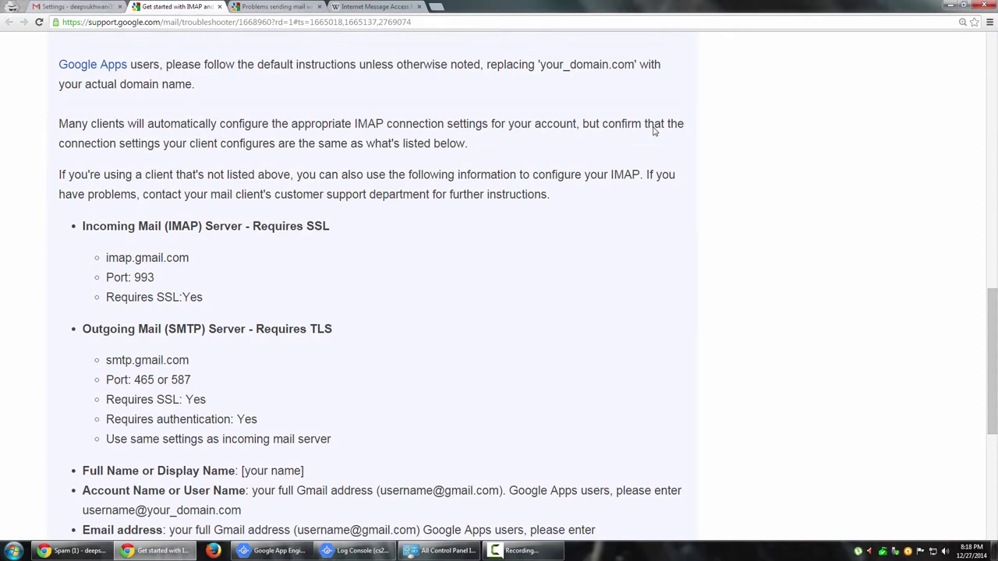
pyautogui.press('super+Left')
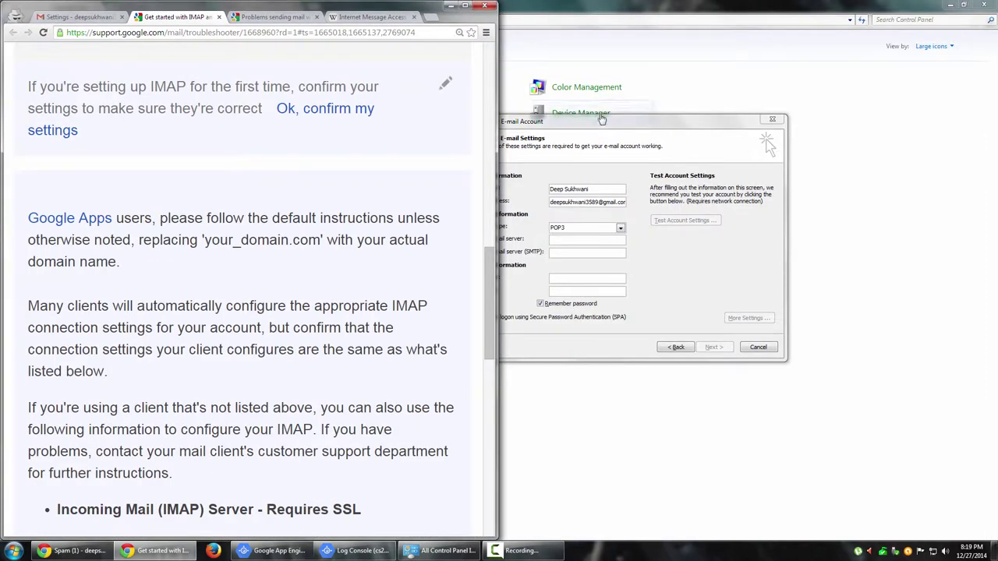
pyautogui.click(654, 125)
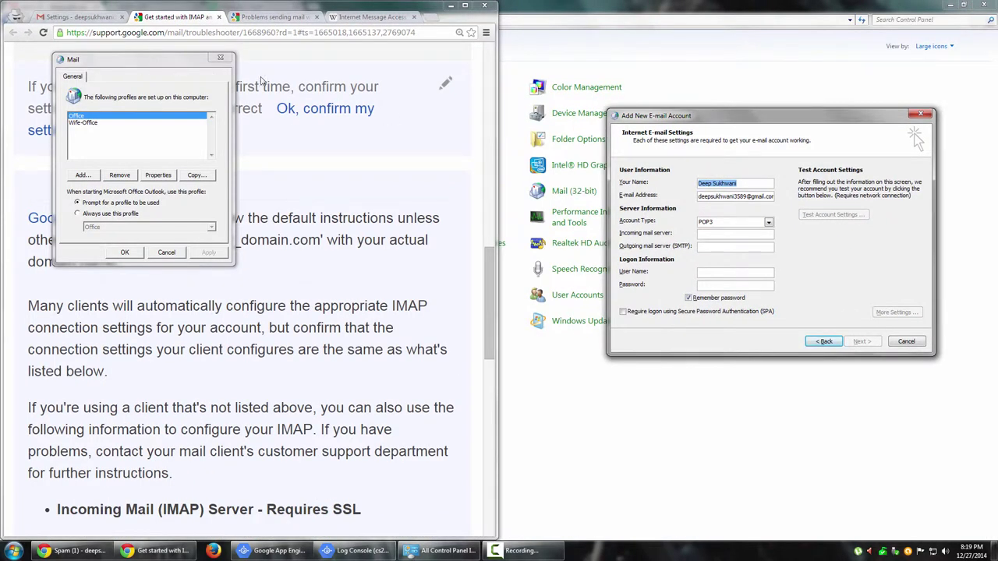
pyautogui.moveTo(492, 306); pyautogui.dragTo(491, 353)
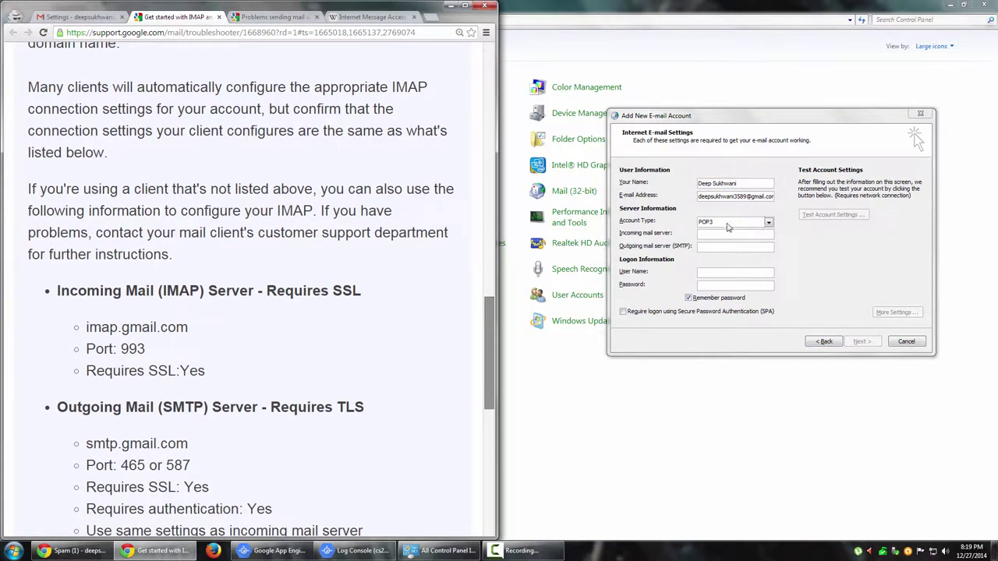
# Set account type IMAP with imap.gmail.com incoming and smtp.gmail.com outgoing servers.
pyautogui.click(730, 227)
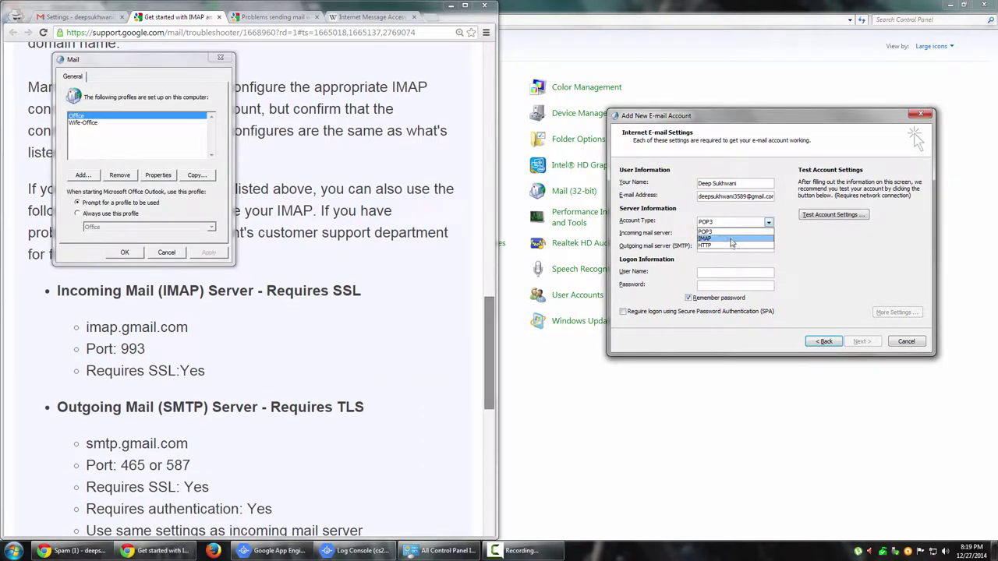
pyautogui.click(735, 239)
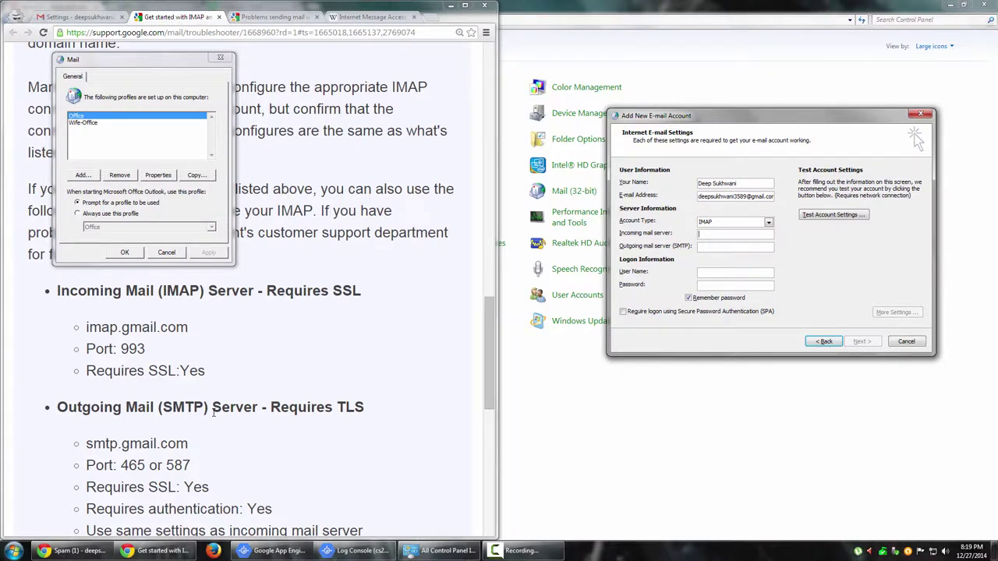
pyautogui.click(209, 345)
pyautogui.moveTo(189, 328); pyautogui.dragTo(86, 327)
pyautogui.hotkey('ctrl', 'c')
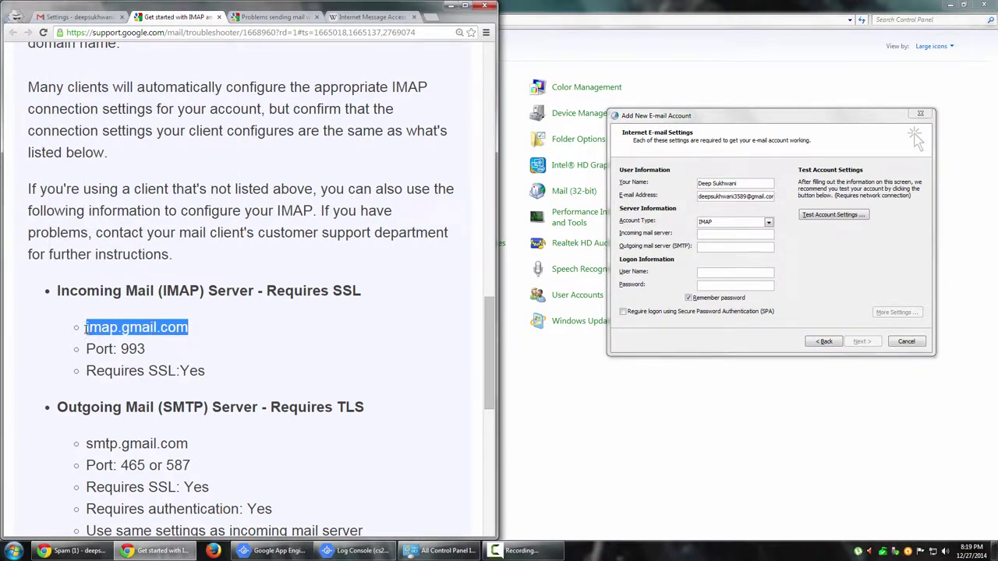
pyautogui.click(728, 234)
pyautogui.hotkey('ctrl', 'v')
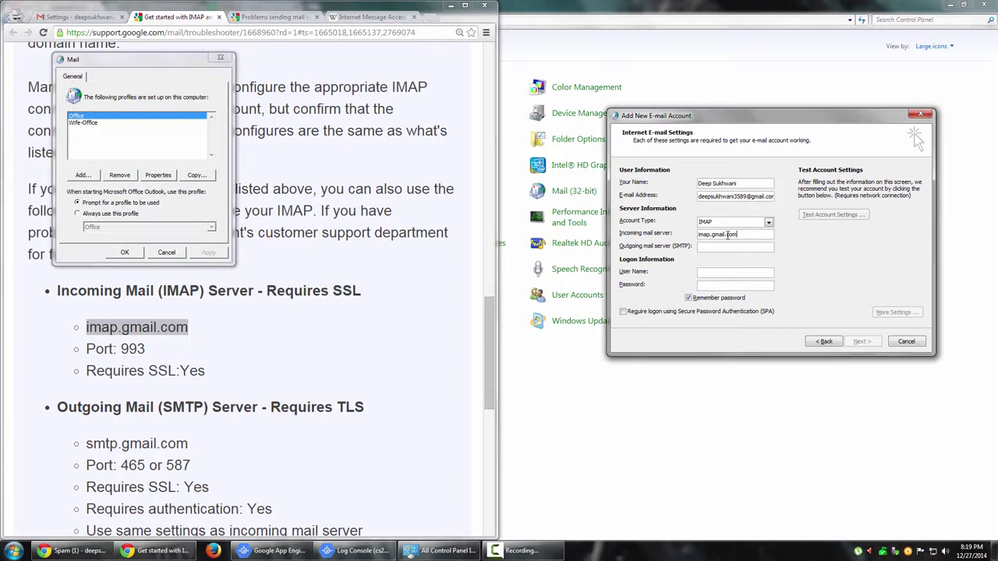
pyautogui.doubleClick(133, 349)
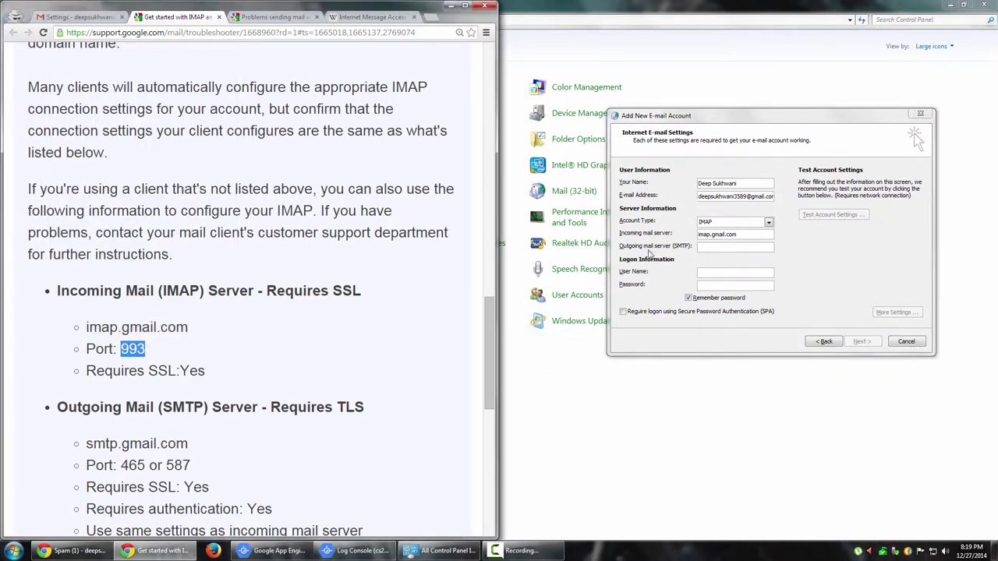
pyautogui.moveTo(191, 446); pyautogui.dragTo(85, 445)
pyautogui.hotkey('ctrl', 'c')
pyautogui.click(727, 248)
pyautogui.hotkey('ctrl', 'v')
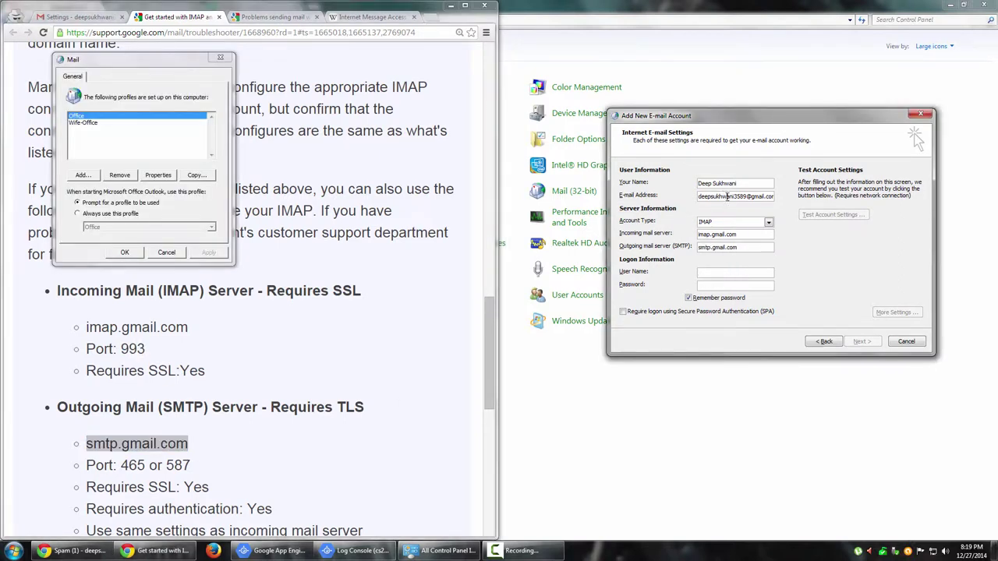
pyautogui.doubleClick(725, 196)
pyautogui.hotkey('ctrl', 'c')
pyautogui.click(722, 273)
pyautogui.hotkey('ctrl', 'v')
pyautogui.write('@gmail.com')
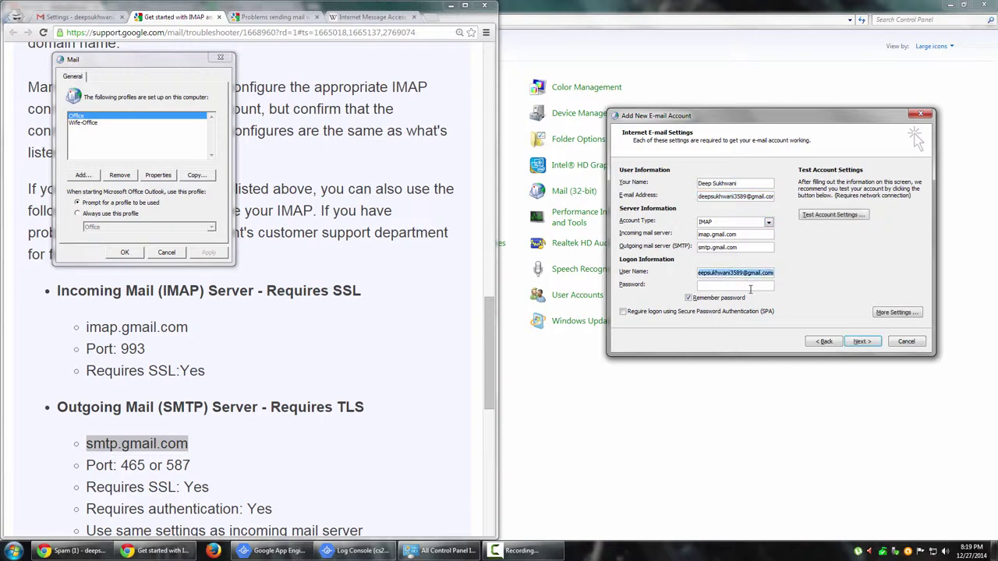
pyautogui.click(750, 287)
pyautogui.write('**********')
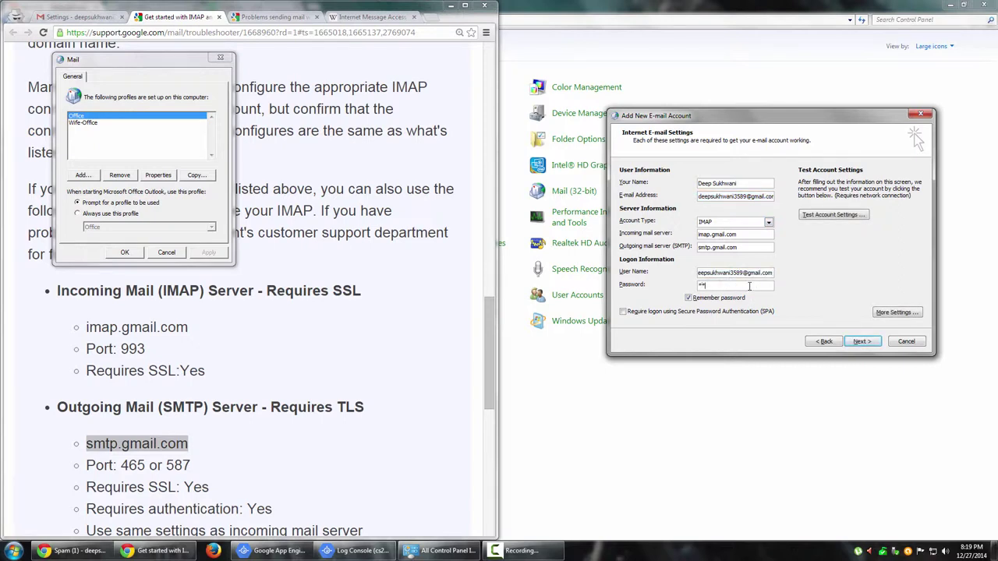
pyautogui.write('**')
# In More Settings, review the Folders and Outgoing Server tabs, toggling SMTP authentication on then off.
pyautogui.click(896, 313)
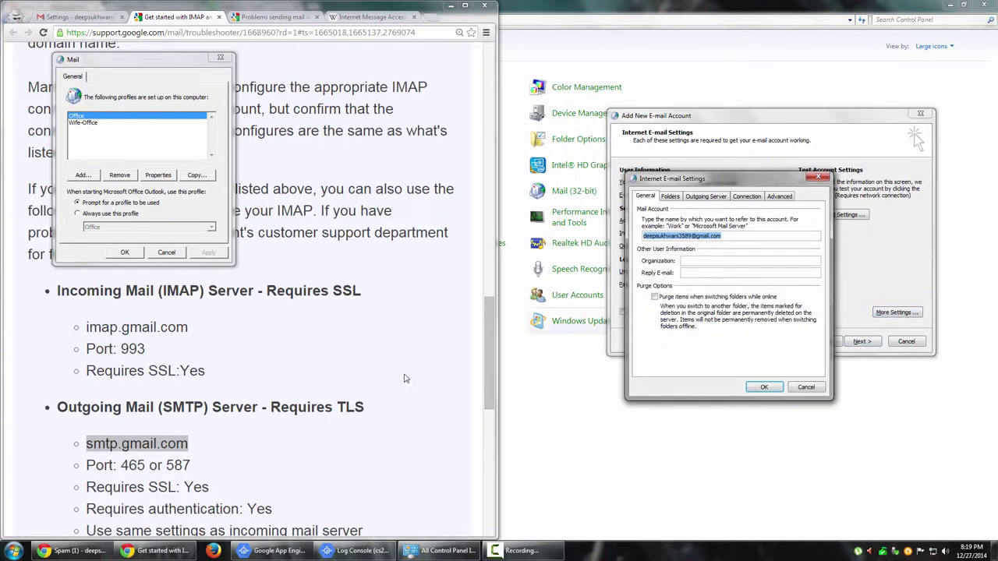
pyautogui.click(672, 197)
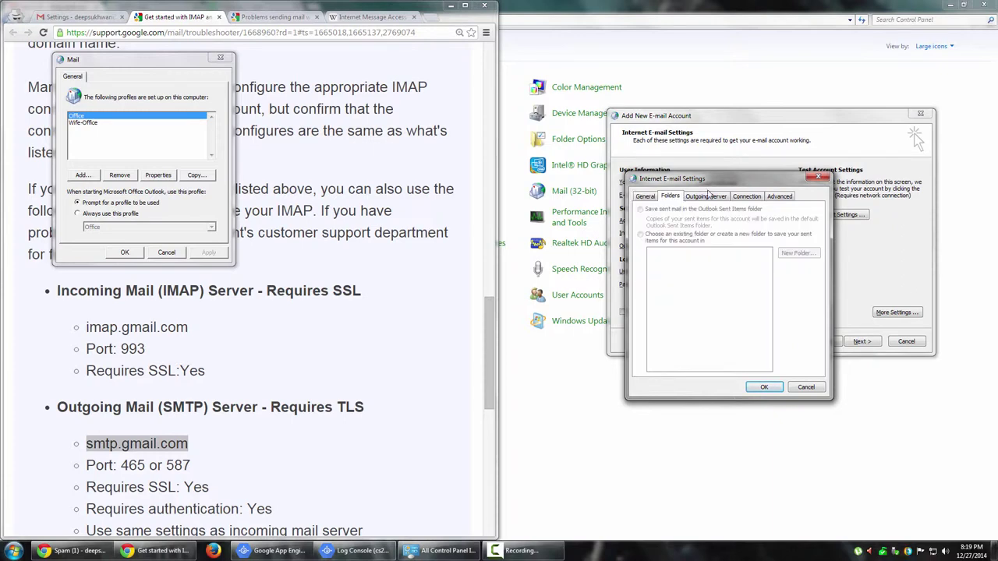
pyautogui.click(710, 197)
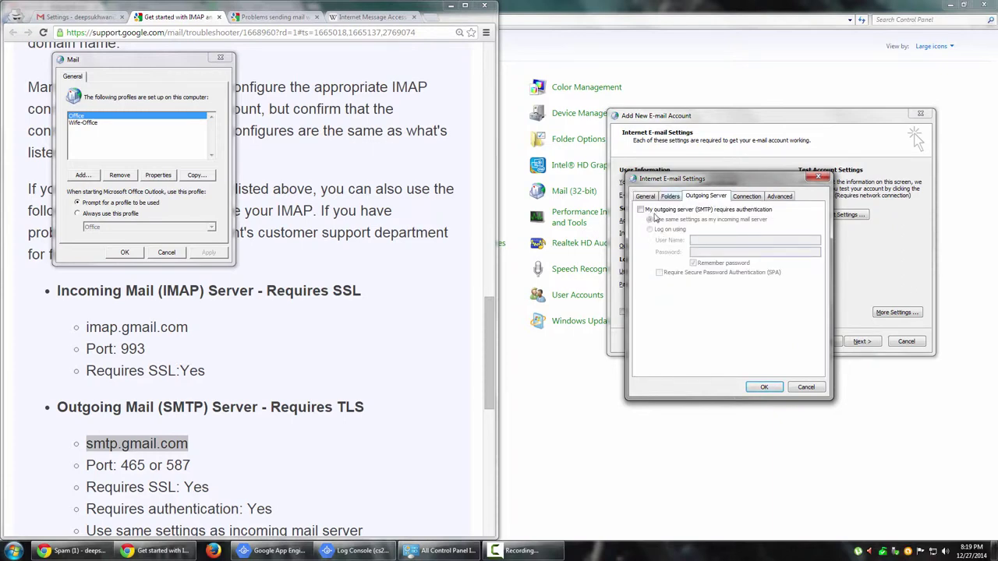
pyautogui.click(127, 372)
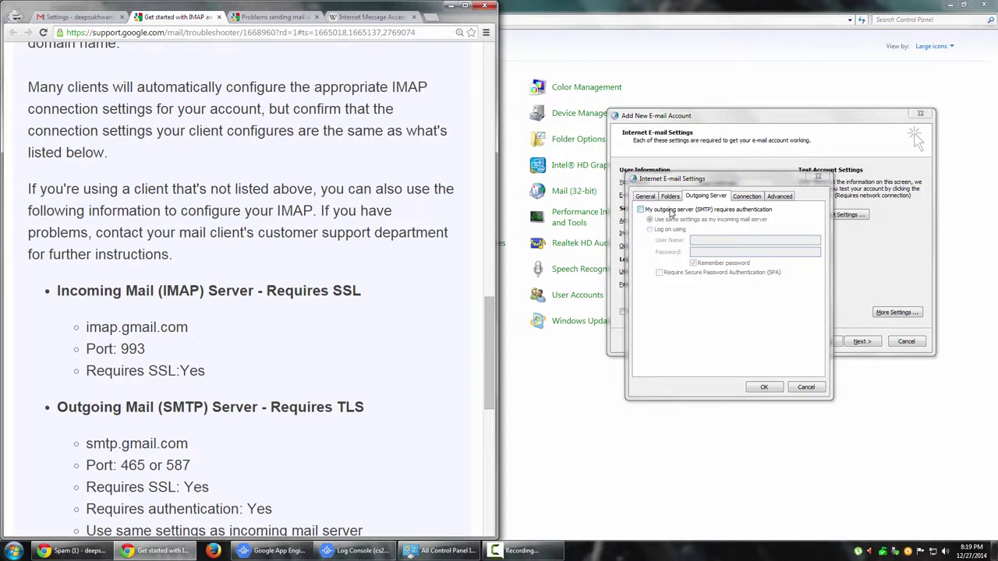
pyautogui.click(722, 214)
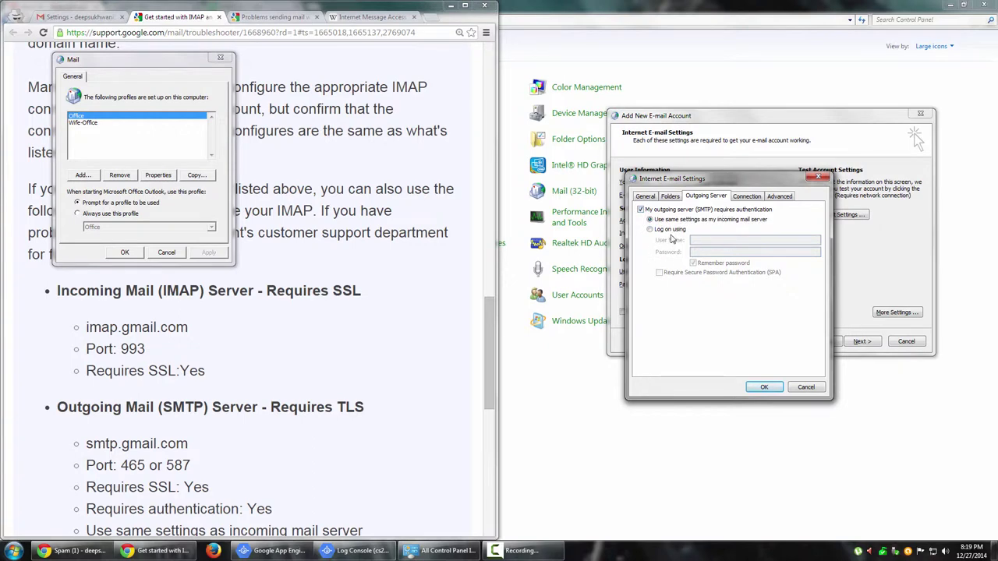
pyautogui.click(695, 211)
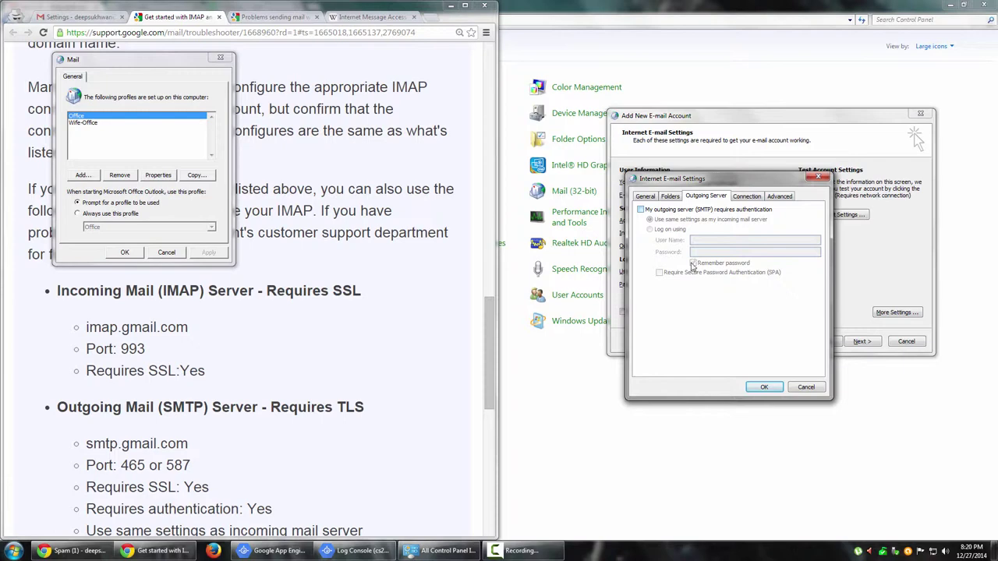
pyautogui.moveTo(747, 181); pyautogui.dragTo(765, 181)
pyautogui.moveTo(910, 186); pyautogui.dragTo(697, 182)
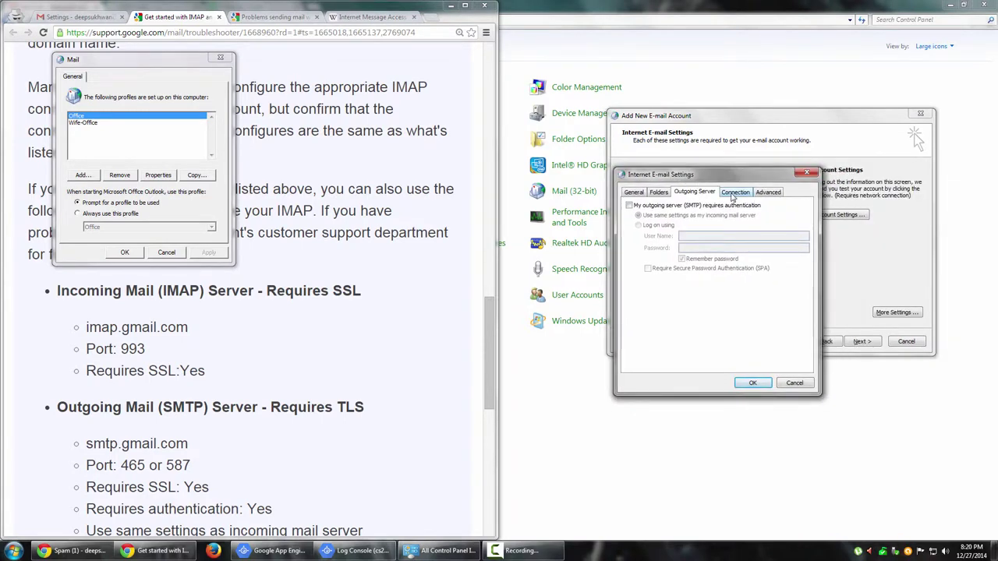
# On the Advanced tab, set both incoming and outgoing encryption to SSL.
pyautogui.click(735, 193)
pyautogui.click(768, 193)
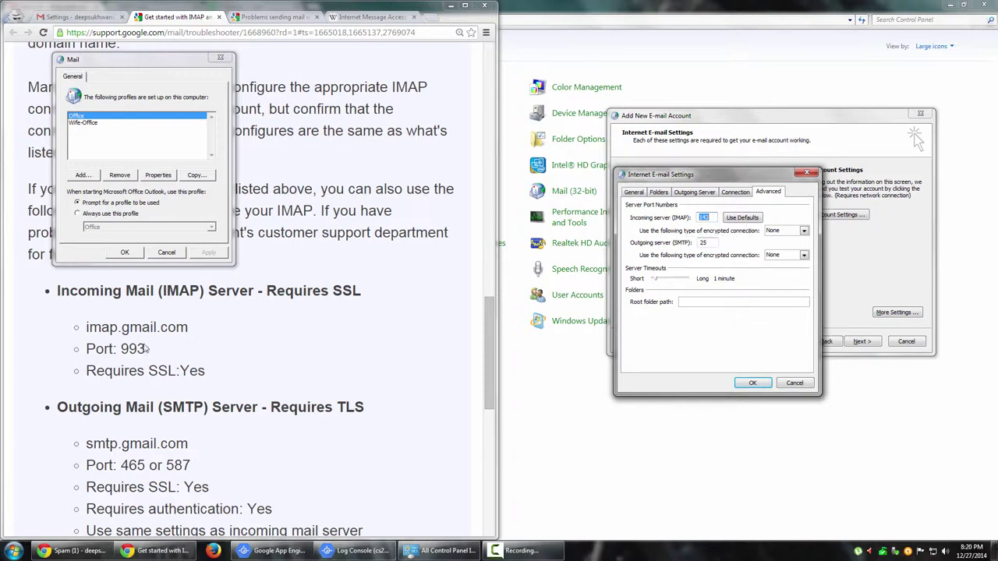
pyautogui.click(791, 231)
pyautogui.click(791, 247)
pyautogui.click(219, 489)
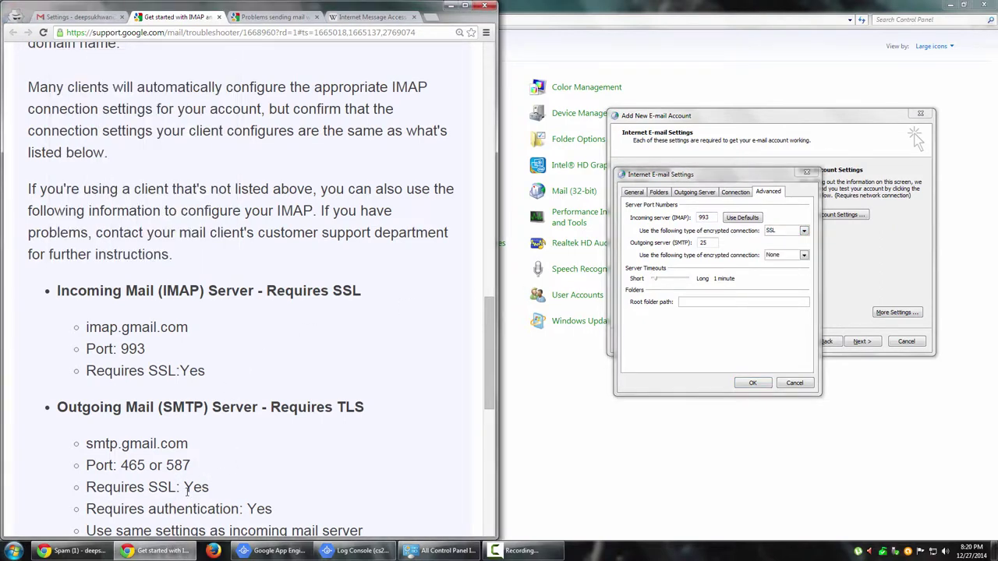
pyautogui.click(788, 255)
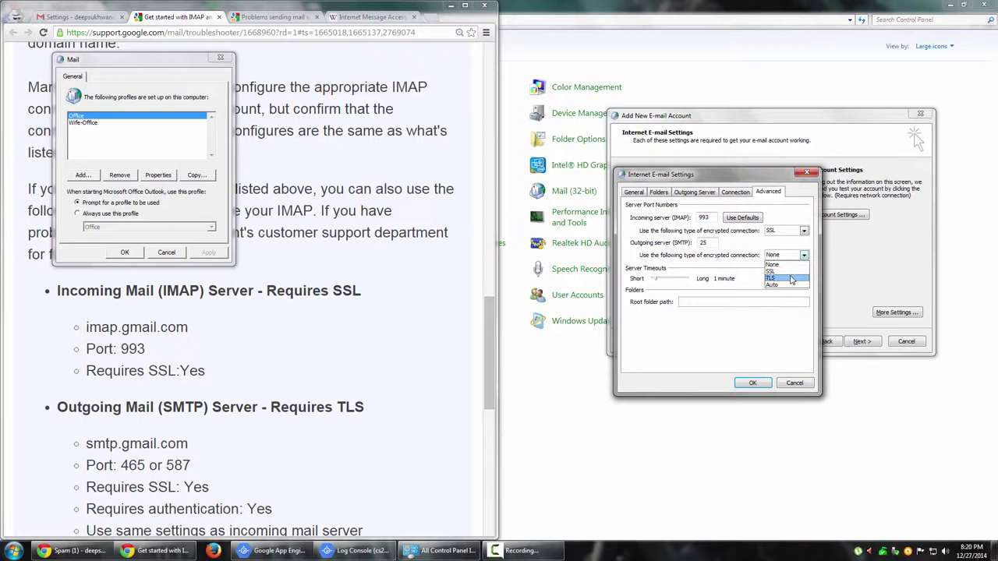
pyautogui.click(789, 271)
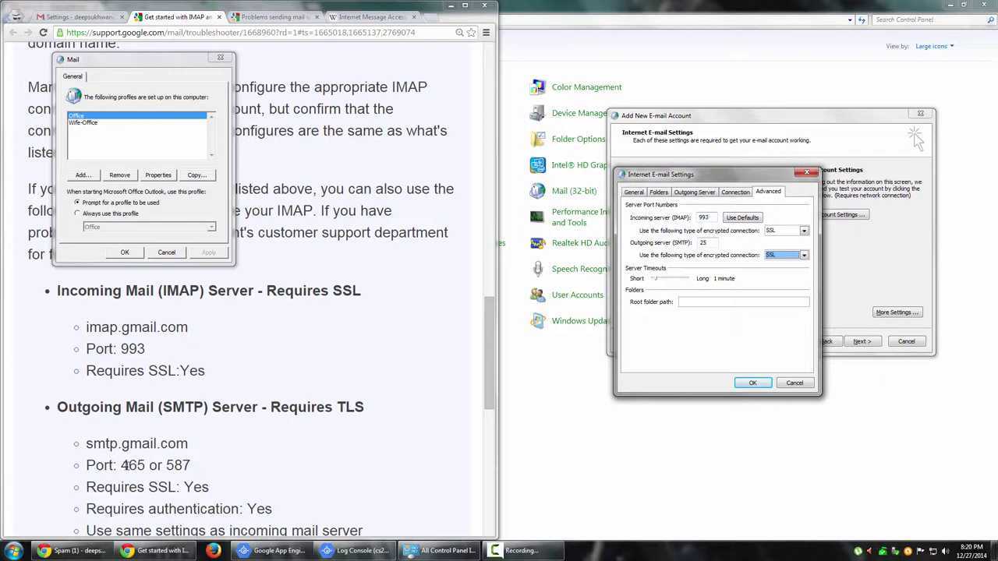
# Select the outgoing port field and scroll the Gmail help page to check port 465.
pyautogui.click(711, 242)
pyautogui.click(254, 412)
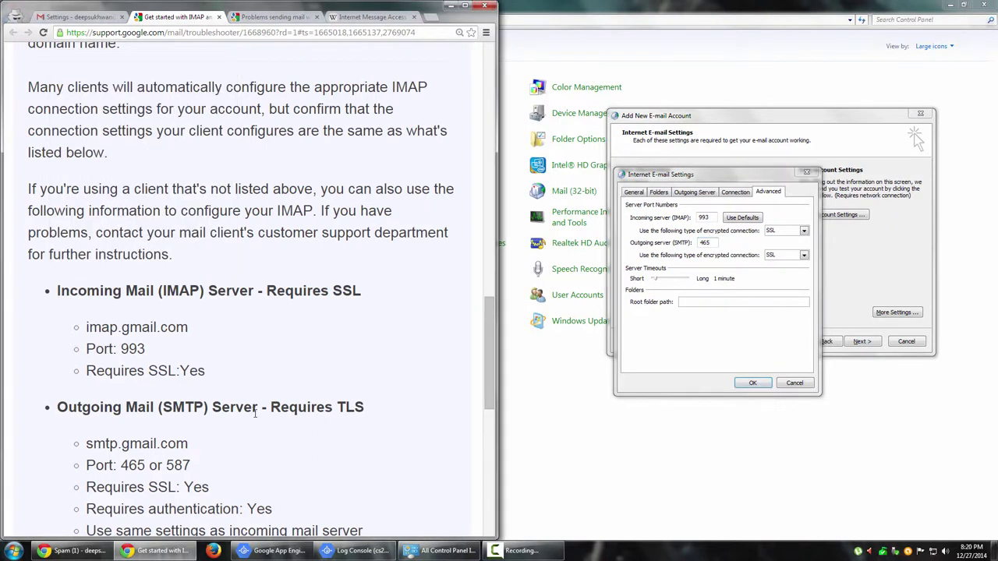
pyautogui.scroll(-2, 244, 431)
pyautogui.scroll(-1, 245, 430)
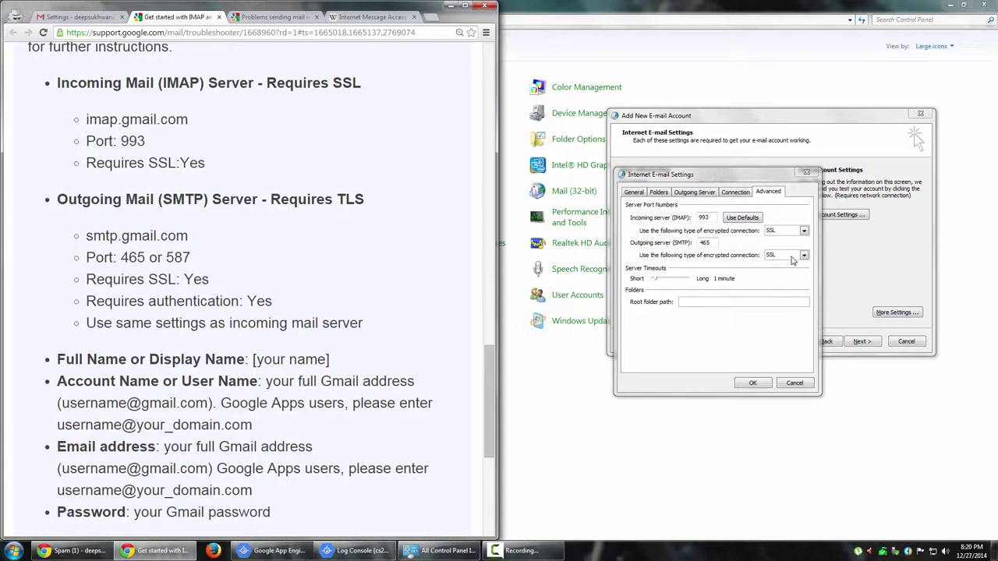
pyautogui.scroll(-2, 202, 418)
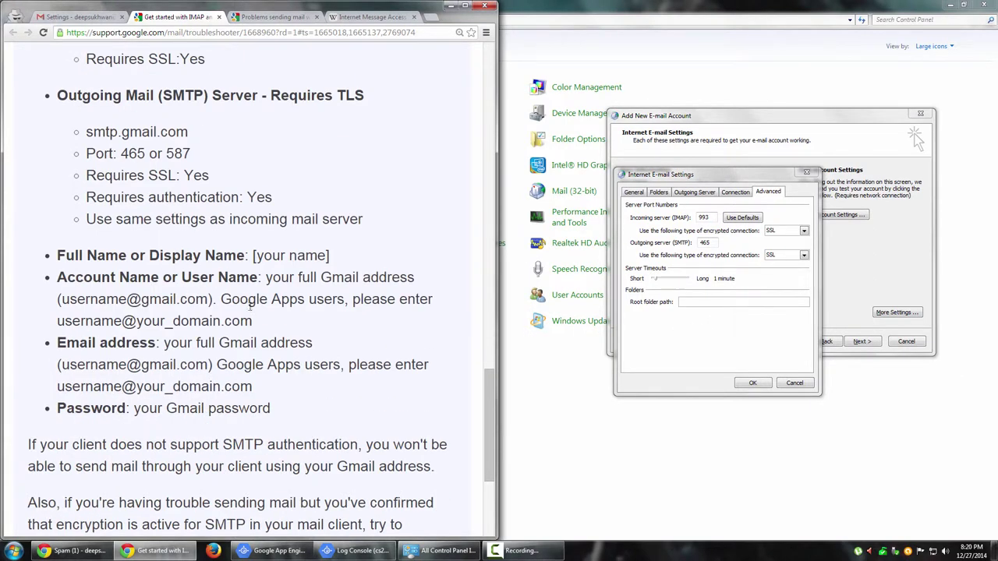
pyautogui.scroll(-3, 249, 308)
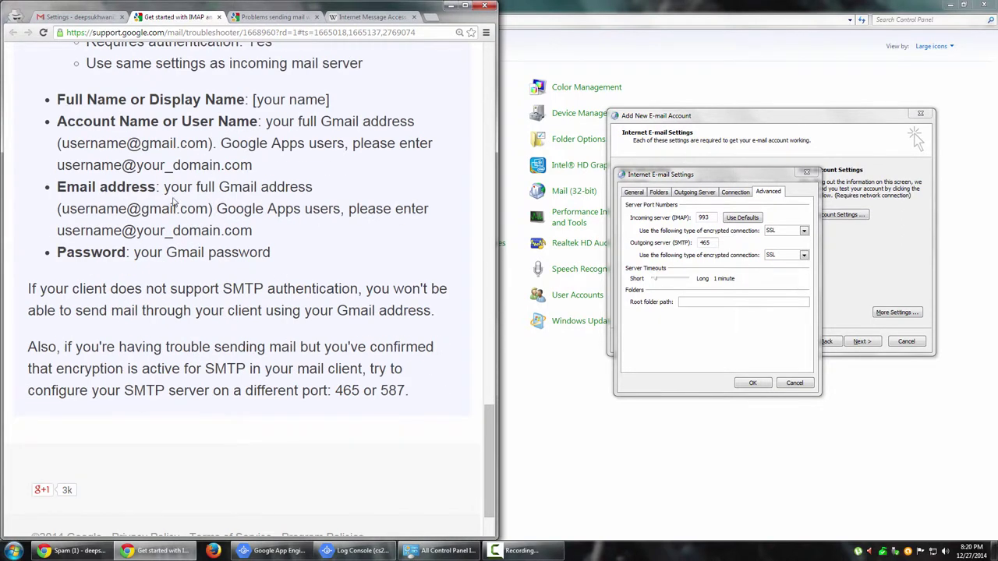
# Confirm More Settings, run Test Account Settings, and select the 530 5.5.1 send error.
pyautogui.click(751, 385)
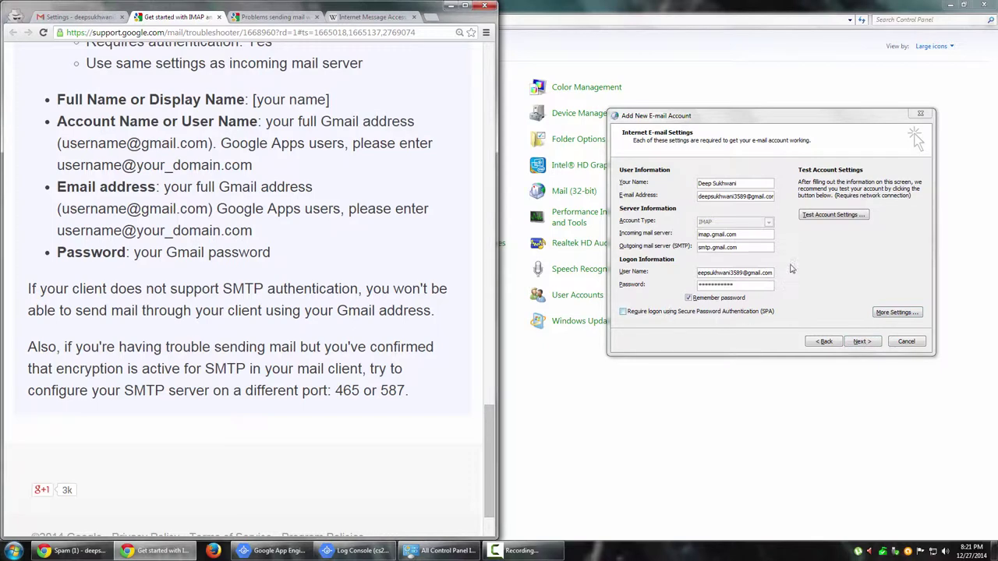
pyautogui.click(828, 216)
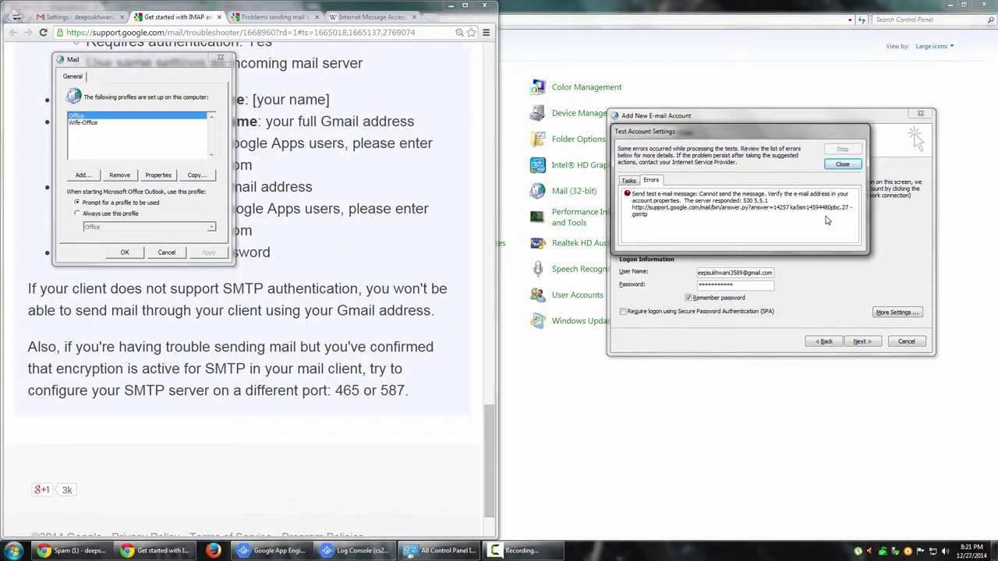
pyautogui.click(748, 209)
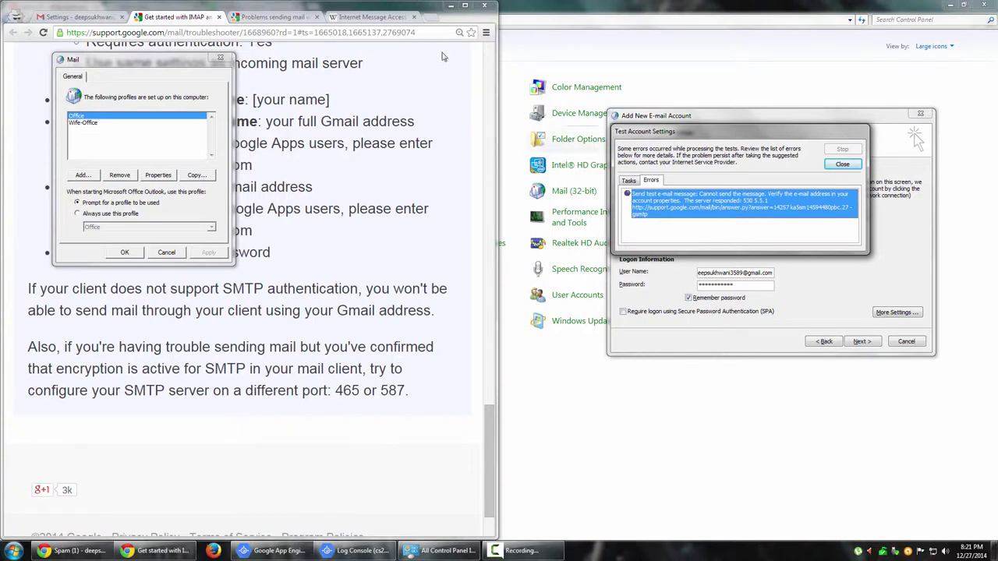
# Copy the sending-problems page address into an incognito tab, edit its answer parameter, then clear it.
pyautogui.click(279, 17)
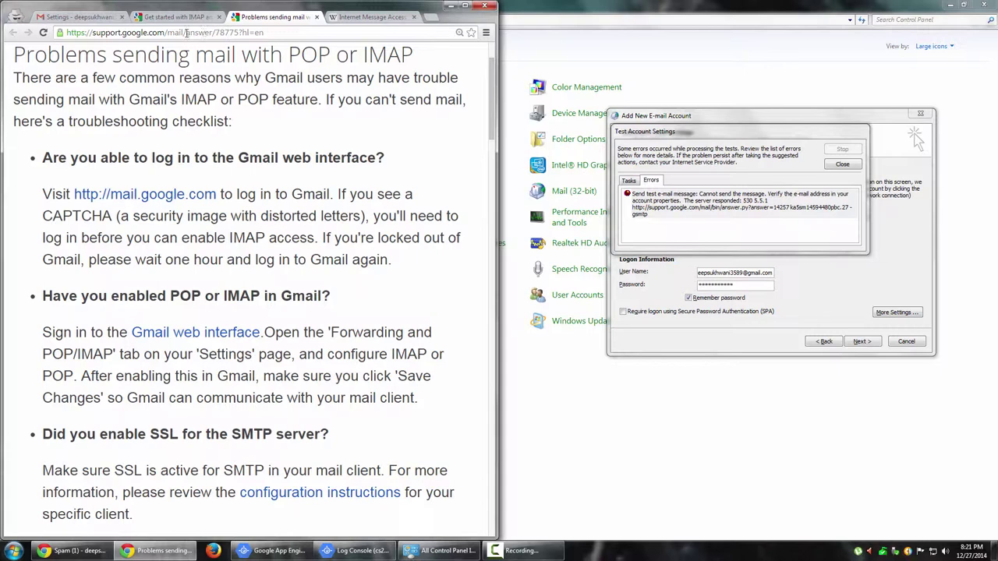
pyautogui.moveTo(264, 33); pyautogui.dragTo(67, 32)
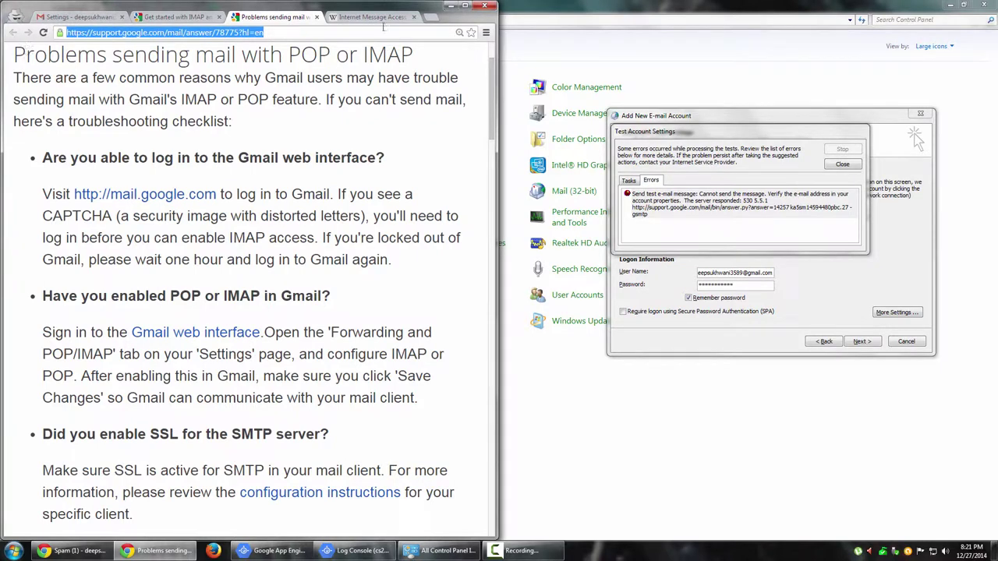
pyautogui.hotkey('ctrl', 'c')
pyautogui.click(431, 16)
pyautogui.hotkey('ctrl', 'v')
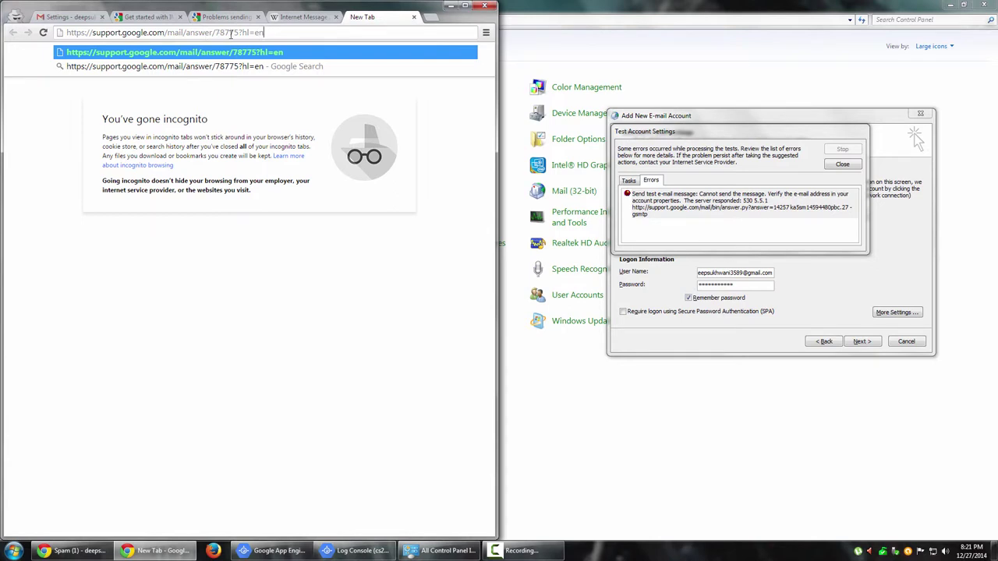
pyautogui.doubleClick(196, 32)
pyautogui.write('bin')
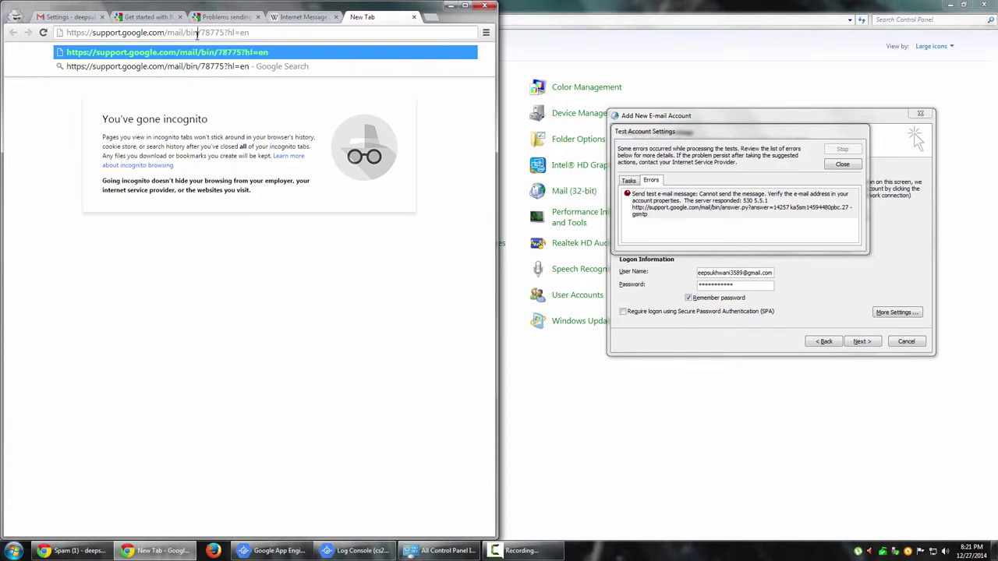
pyautogui.write('/answer')
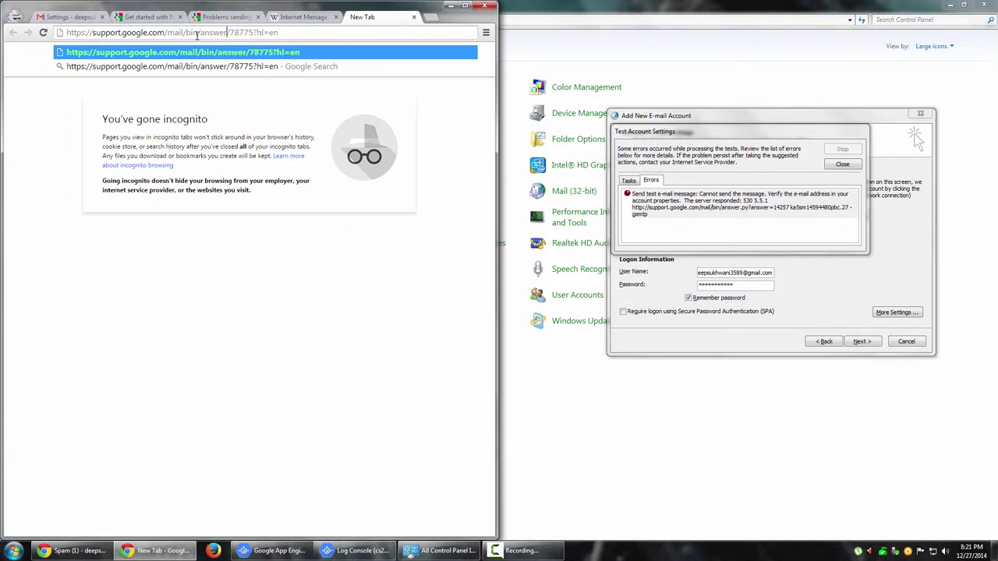
pyautogui.write('.py')
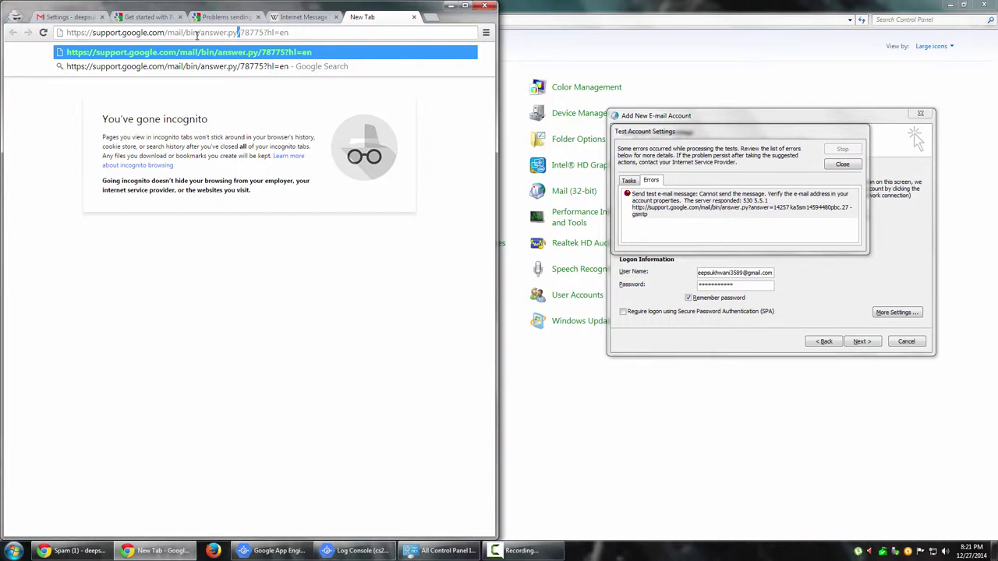
pyautogui.write('?anwer')
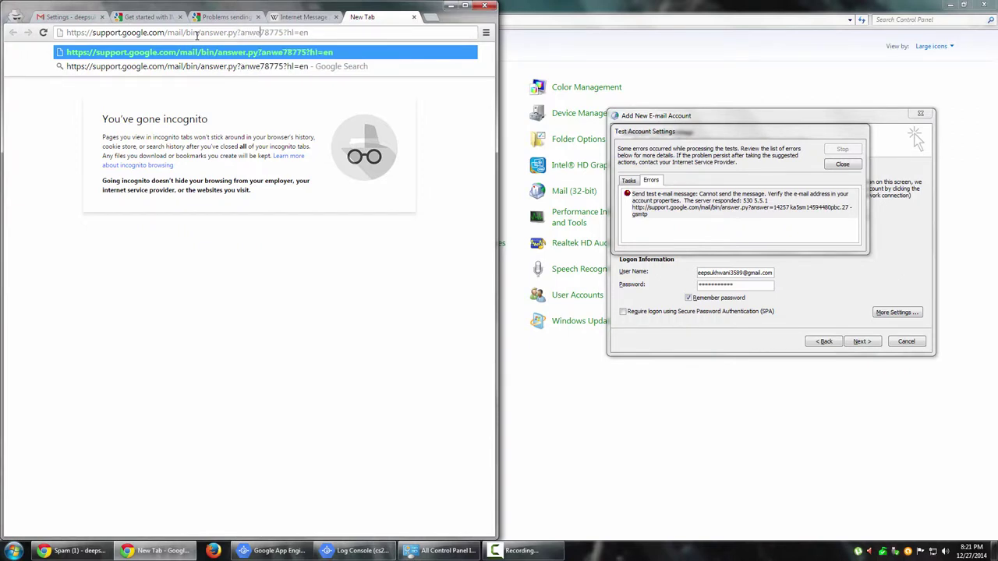
pyautogui.press('Left')
pyautogui.press('Left')
pyautogui.press('Left')
pyautogui.write('s')
pyautogui.press('Right')
pyautogui.press('Right')
pyautogui.press('Right')
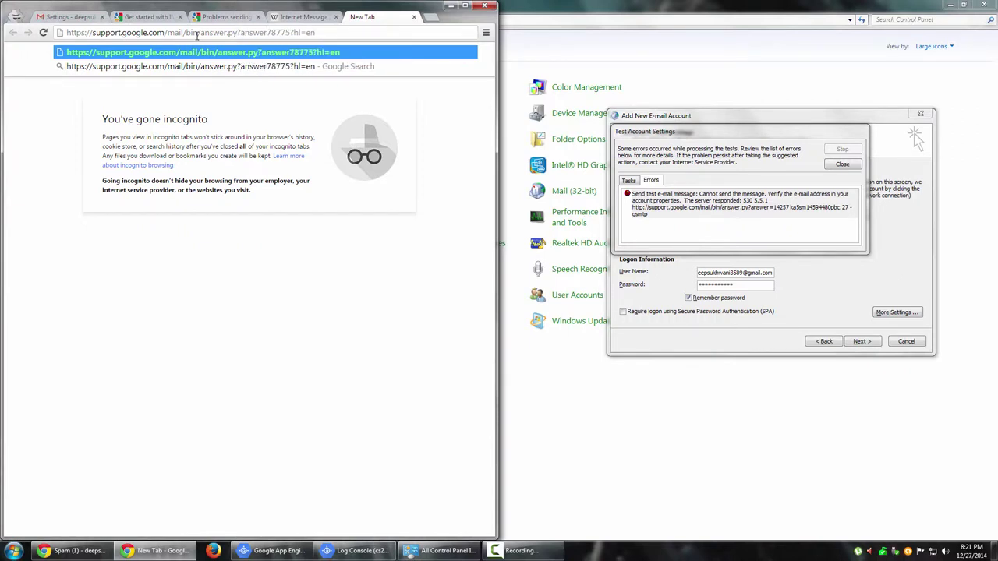
pyautogui.write('=')
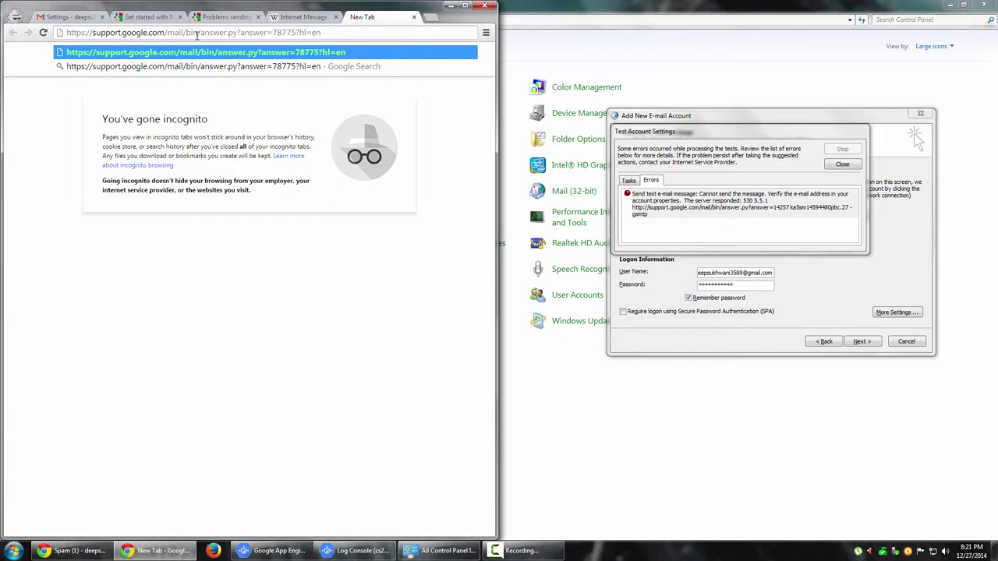
pyautogui.hotkey('ctrl', 'a')
pyautogui.press('BackSpace')
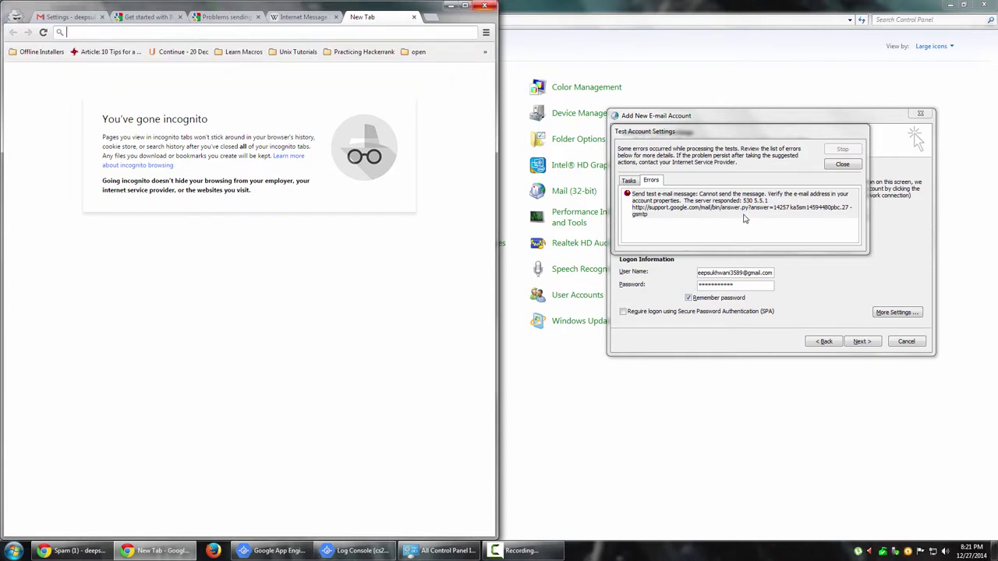
# Paste Outlook's error into the address bar, trim it to the support link, and load it.
pyautogui.click(739, 215)
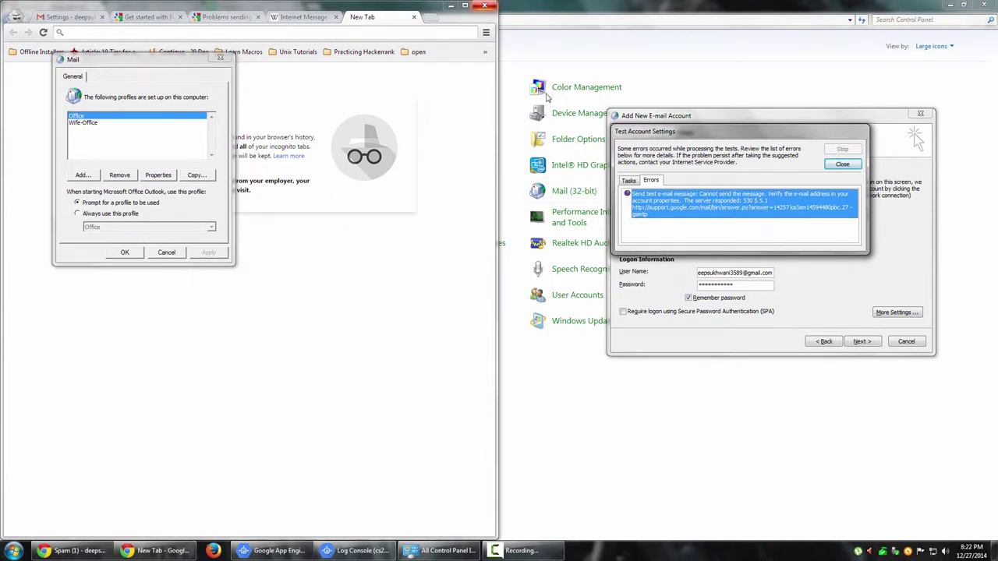
pyautogui.click(390, 33)
pyautogui.hotkey('ctrl', 'v')
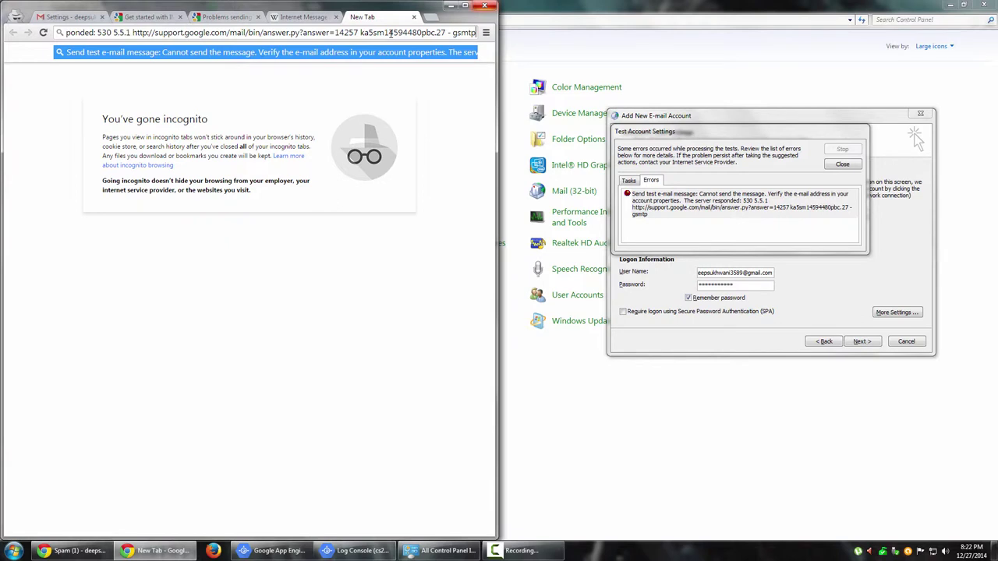
pyautogui.hotkey('ctrl', 'shift', 'Left')
pyautogui.hotkey('ctrl', 'shift', 'Left')
pyautogui.hotkey('shift', 'Right')
pyautogui.hotkey('shift', 'Right')
pyautogui.press('BackSpace')
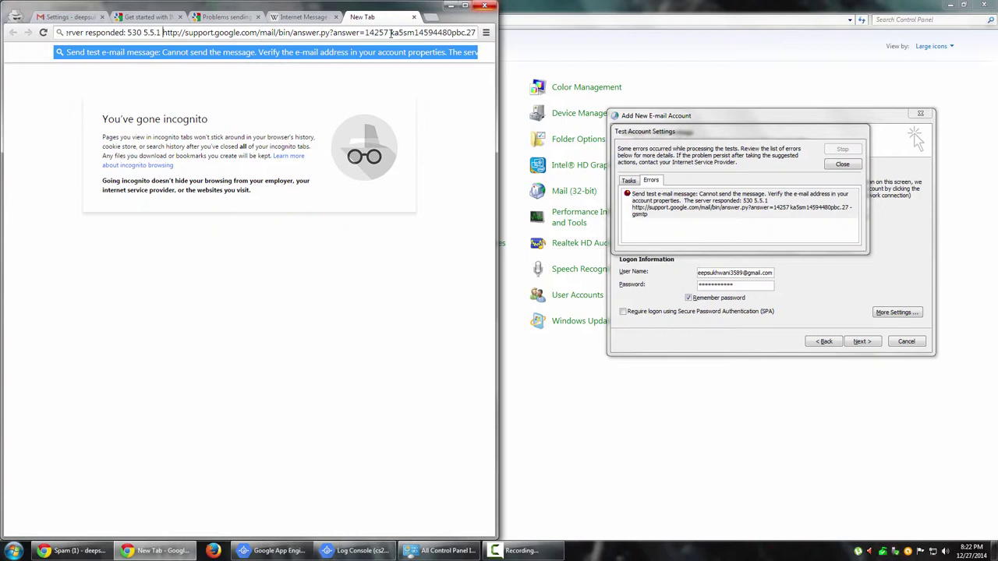
pyautogui.hotkey('shift', 'Home')
pyautogui.press('BackSpace')
pyautogui.press('Return')
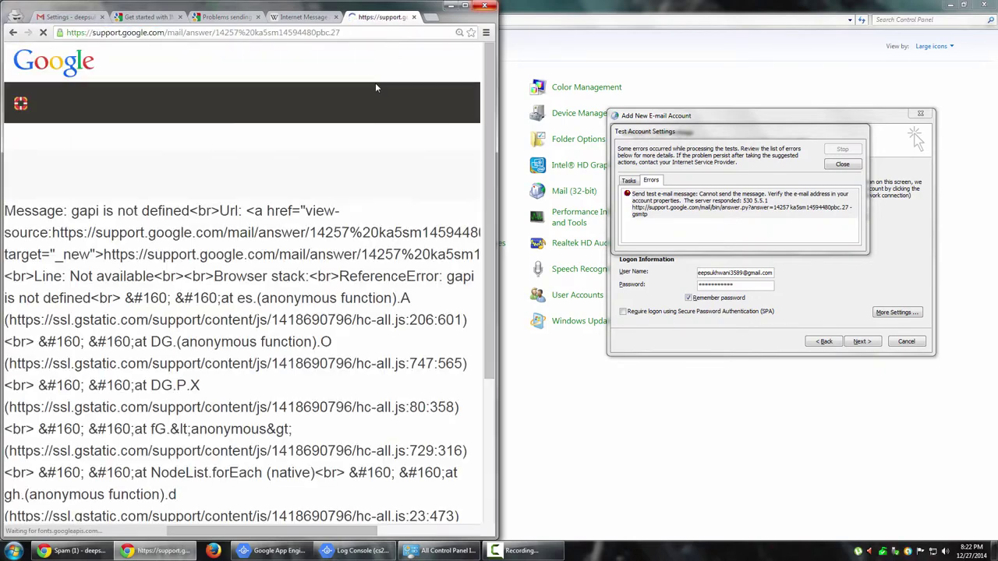
pyautogui.scroll(-3, 286, 332)
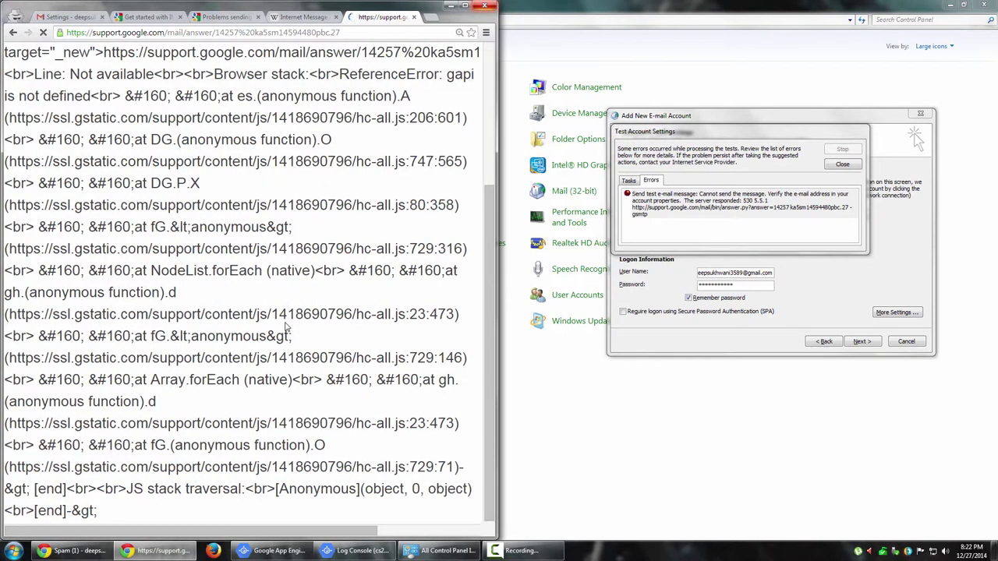
pyautogui.scroll(3, 286, 332)
# Paste the error again, strip the reference code and message text, and open the Gmail help article.
pyautogui.click(788, 221)
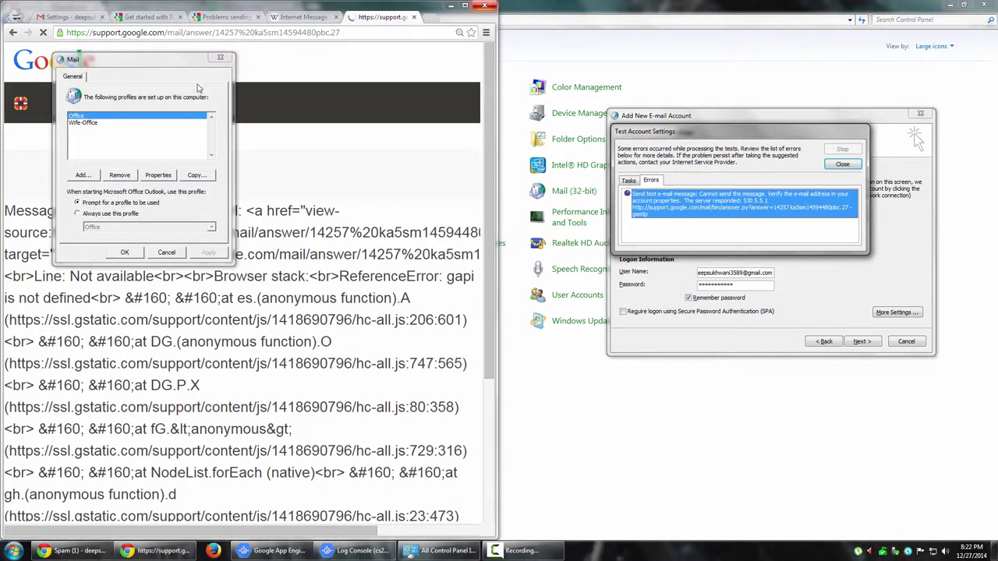
pyautogui.click(437, 32)
pyautogui.hotkey('ctrl', 'v')
pyautogui.hotkey('ctrl', 'Left')
pyautogui.hotkey('ctrl', 'Left')
pyautogui.hotkey('ctrl', 'Left')
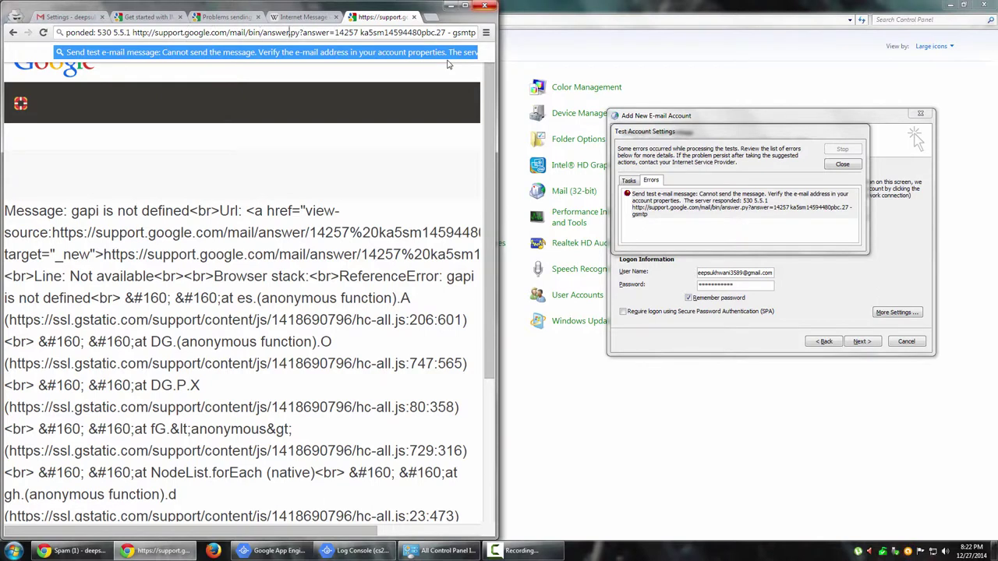
pyautogui.hotkey('shift', 'End')
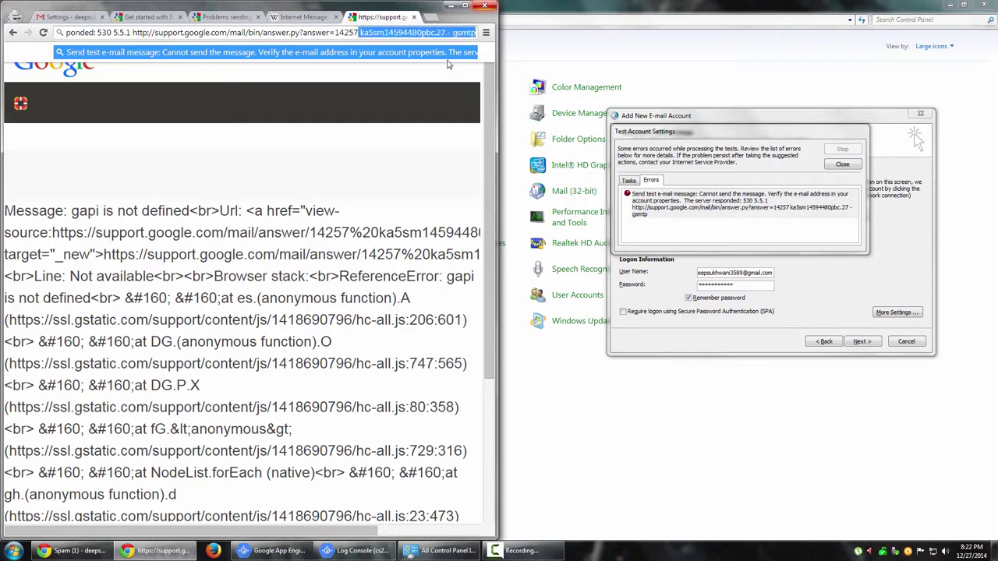
pyautogui.press('Delete')
pyautogui.press('Home')
pyautogui.hotkey('ctrl', 'shift', 'Right')
pyautogui.hotkey('ctrl', 'shift', 'Right')
pyautogui.hotkey('ctrl', 'shift', 'Right')
pyautogui.hotkey('ctrl', 'shift', 'Right')
pyautogui.hotkey('ctrl', 'shift', 'Right')
pyautogui.hotkey('ctrl', 'shift', 'Right')
pyautogui.hotkey('ctrl', 'shift', 'Right')
pyautogui.hotkey('ctrl', 'shift', 'Right')
pyautogui.hotkey('ctrl', 'shift', 'Right')
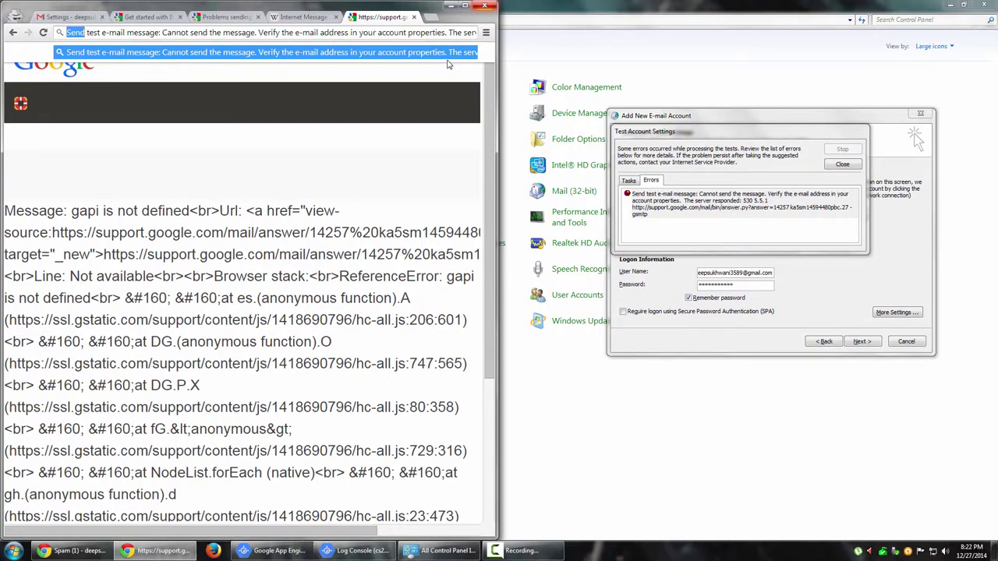
pyautogui.hotkey('ctrl', 'shift', 'Right')
pyautogui.hotkey('ctrl', 'shift', 'Right')
pyautogui.hotkey('ctrl', 'shift', 'Right')
pyautogui.hotkey('ctrl', 'shift', 'Right')
pyautogui.hotkey('ctrl', 'shift', 'Right')
pyautogui.hotkey('ctrl', 'shift', 'Right')
pyautogui.hotkey('ctrl', 'shift', 'Right')
pyautogui.hotkey('ctrl', 'shift', 'Right')
pyautogui.hotkey('ctrl', 'shift', 'Right')
pyautogui.hotkey('ctrl', 'shift', 'Right')
pyautogui.hotkey('ctrl', 'shift', 'Right')
pyautogui.hotkey('ctrl', 'shift', 'Right')
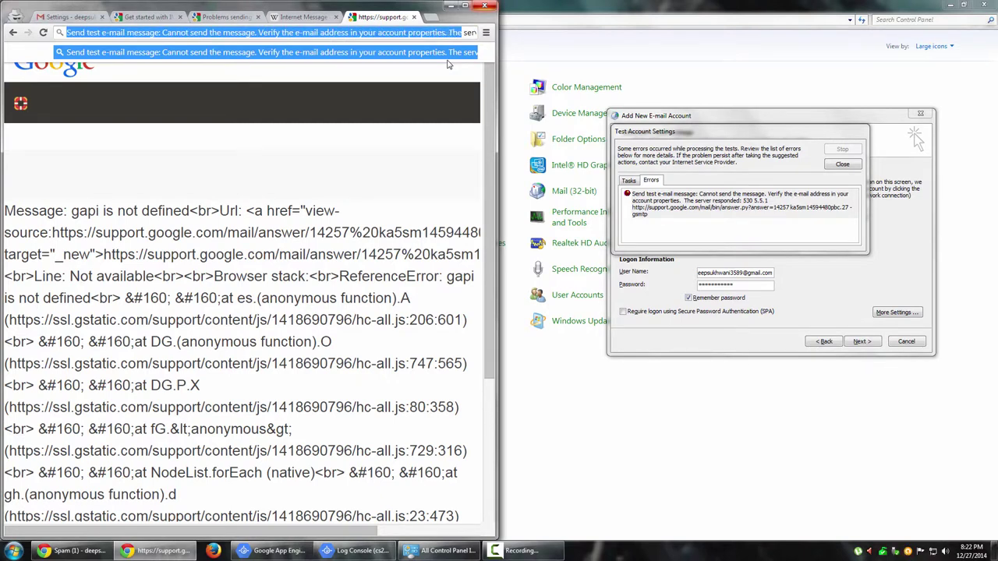
pyautogui.hotkey('ctrl', 'shift', 'Right')
pyautogui.hotkey('ctrl', 'shift', 'Right')
pyautogui.hotkey('ctrl', 'shift', 'Right')
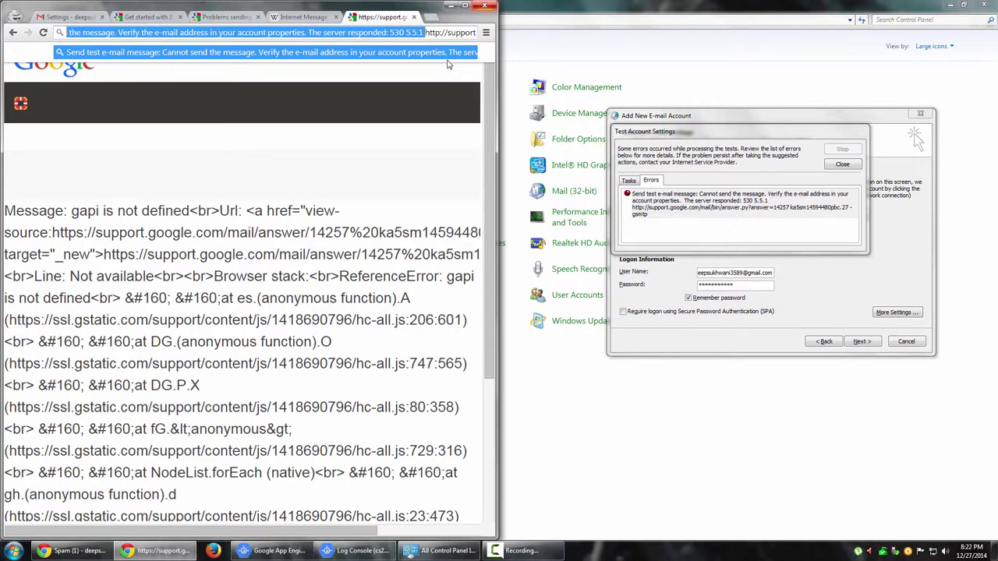
pyautogui.press('Delete')
pyautogui.hotkey('shift', 'End')
pyautogui.press('Return')
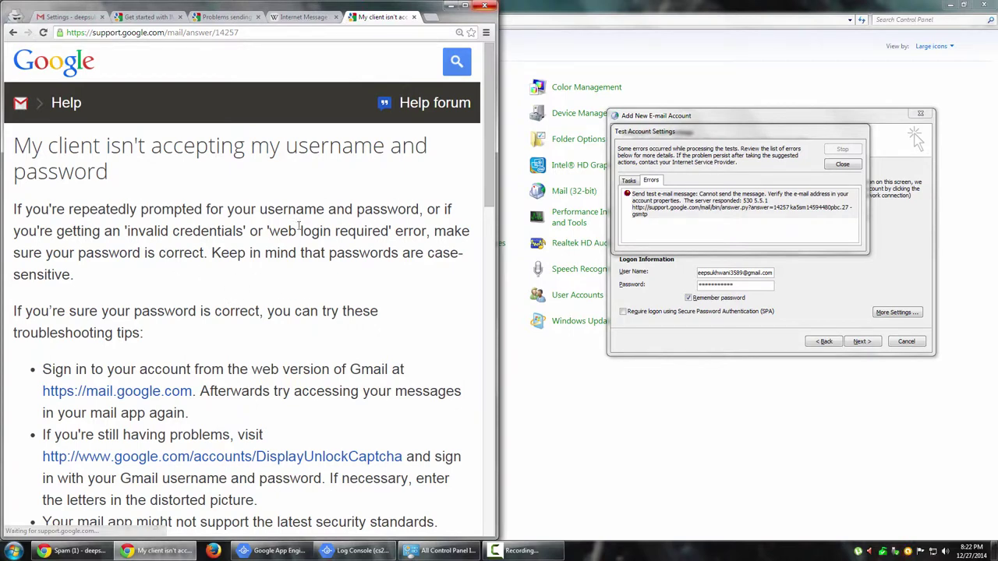
pyautogui.scroll(-3, 434, 314)
pyautogui.scroll(-4, 434, 315)
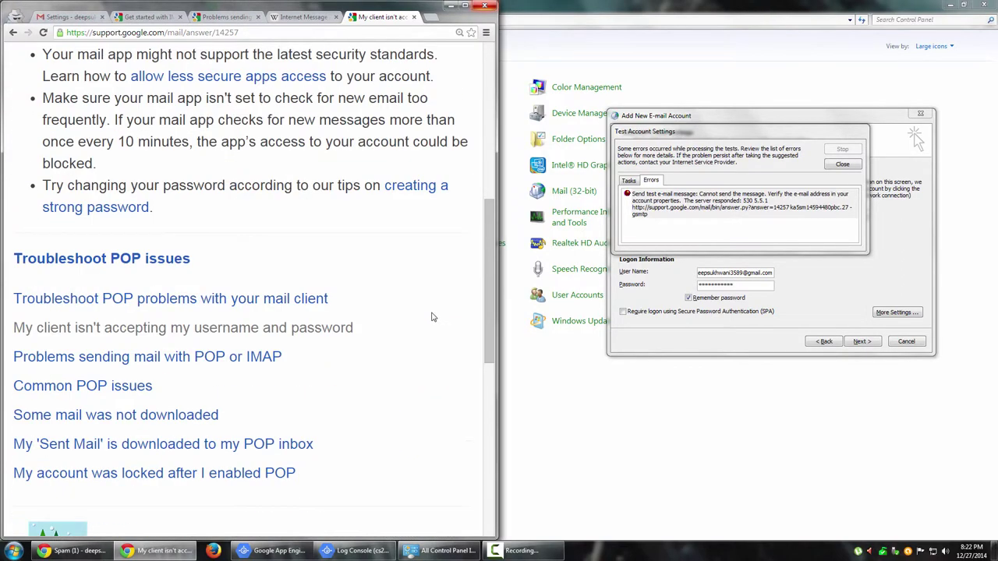
# Retype the password, require Secure Password Authentication (SPA), and rerun the account test.
pyautogui.click(850, 165)
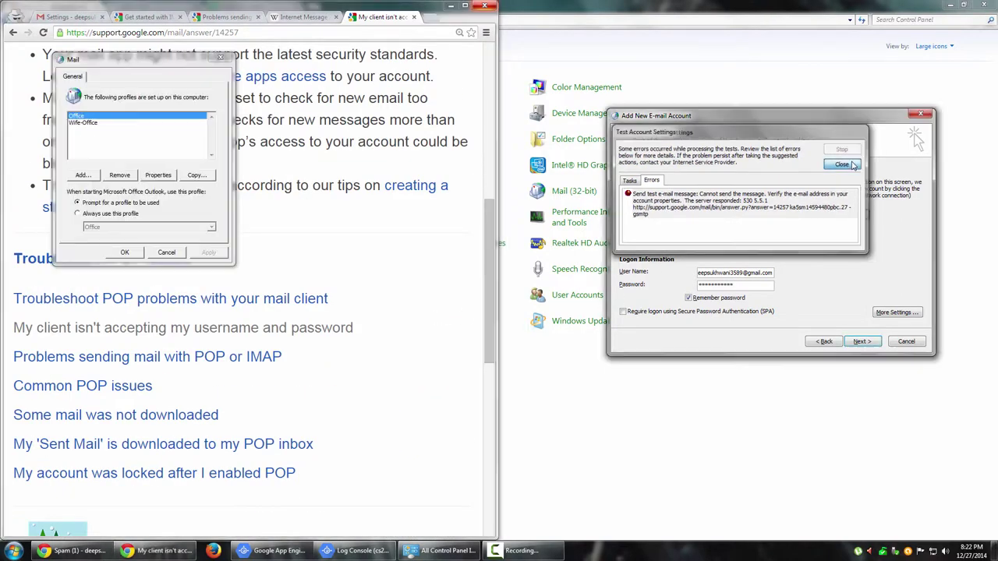
pyautogui.moveTo(751, 286); pyautogui.dragTo(634, 285)
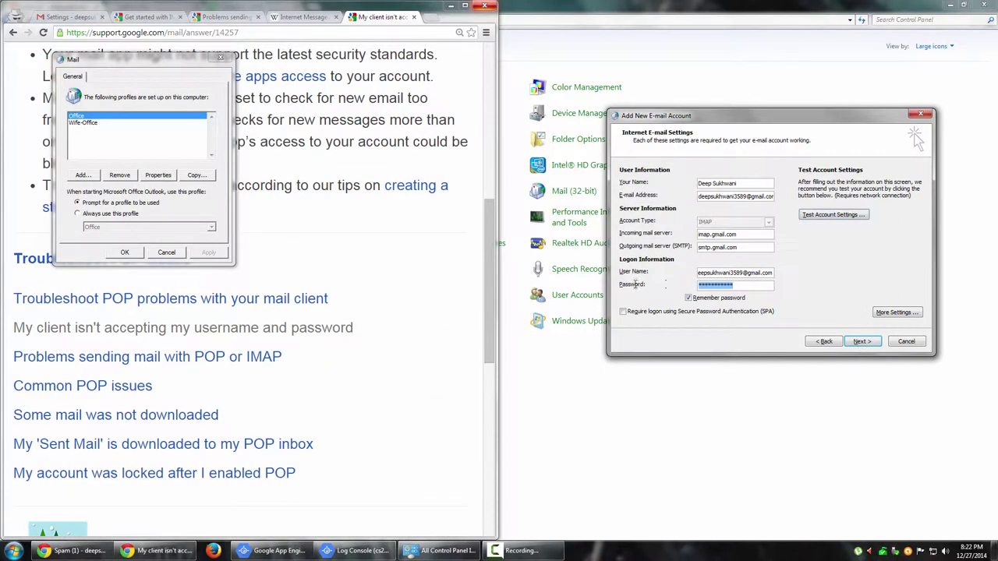
pyautogui.write('d')
pyautogui.click(733, 315)
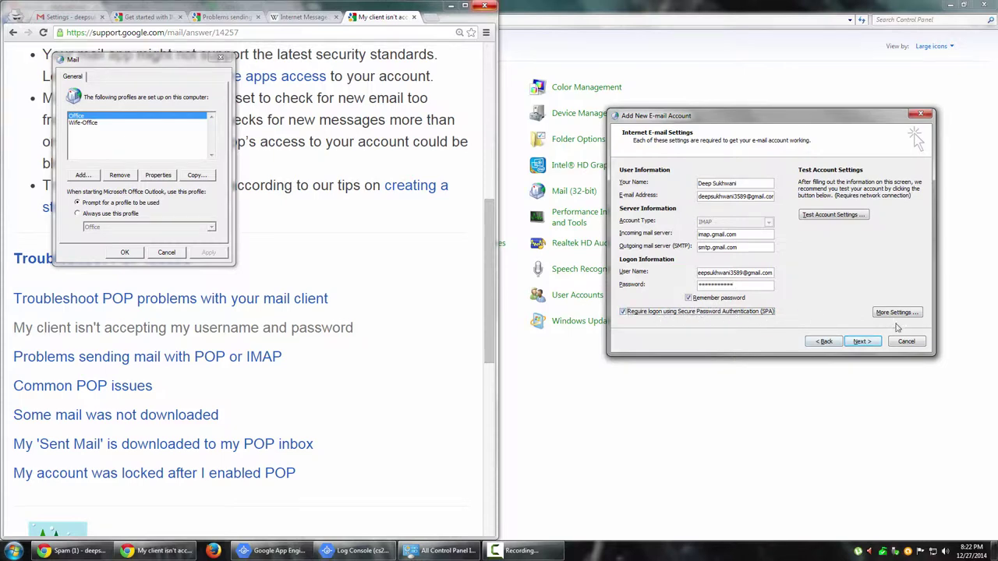
pyautogui.click(833, 217)
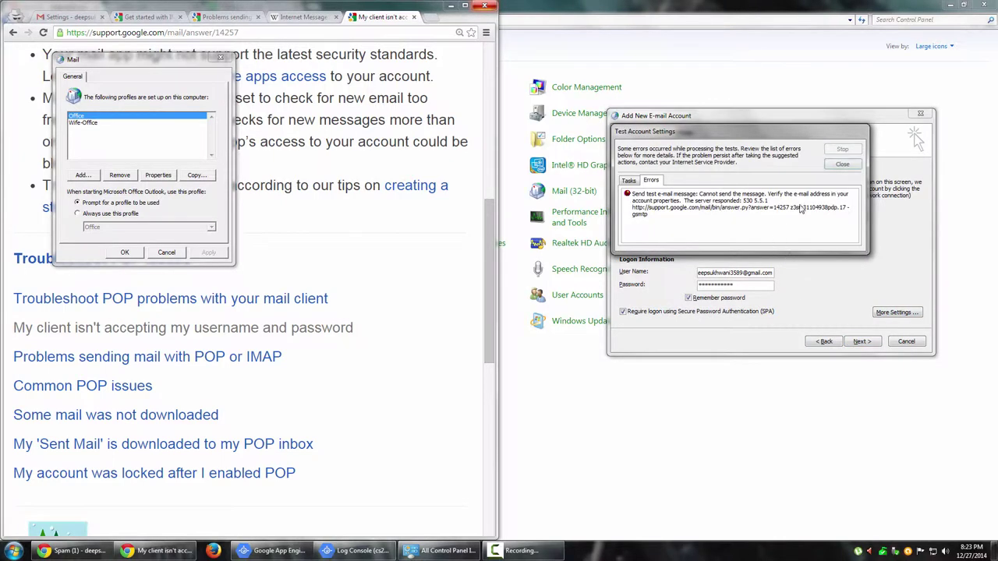
# Turn on 'My outgoing server (SMTP) requires authentication' and rerun the account test successfully.
pyautogui.click(843, 163)
pyautogui.click(897, 312)
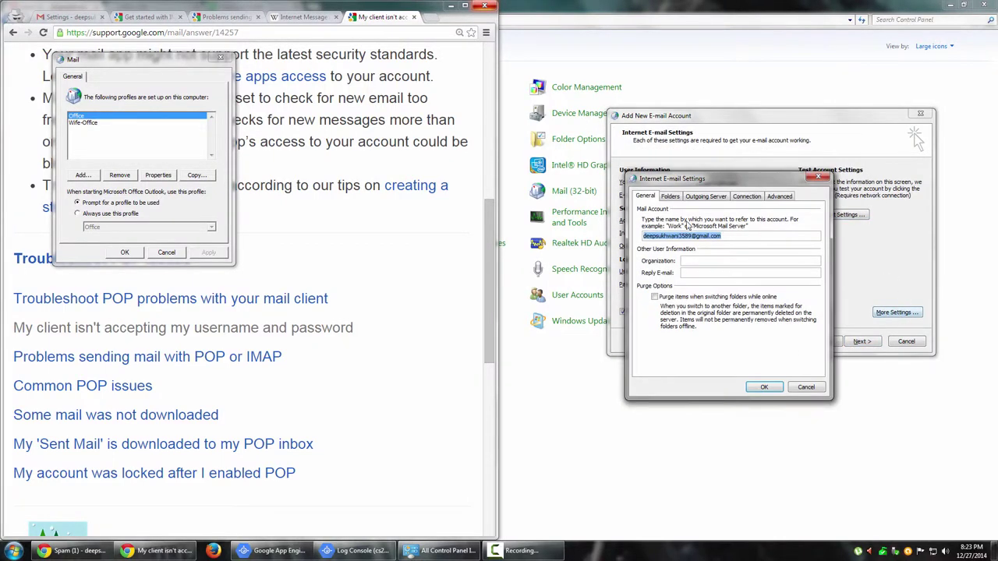
pyautogui.click(701, 198)
pyautogui.click(701, 209)
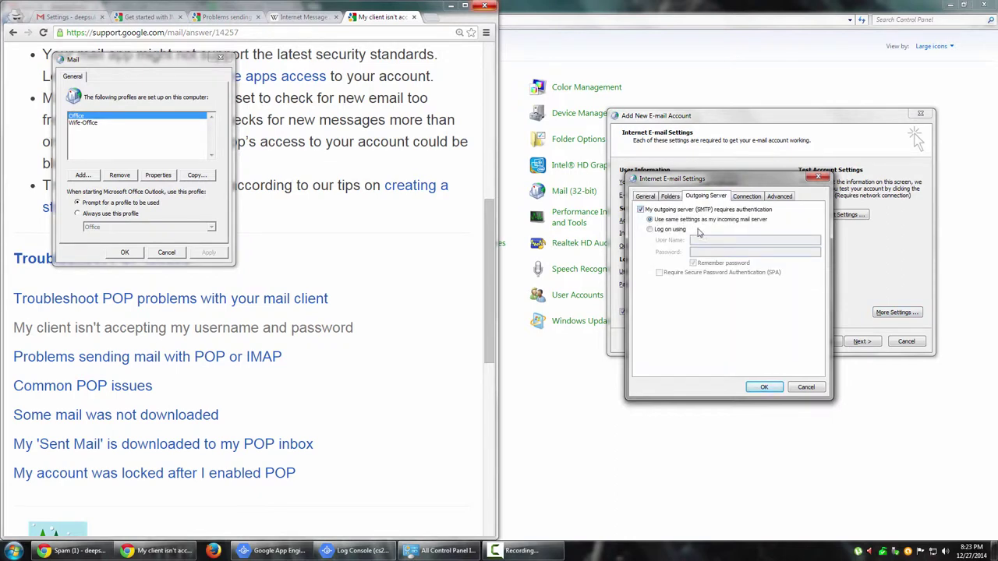
pyautogui.click(764, 386)
pyautogui.click(831, 215)
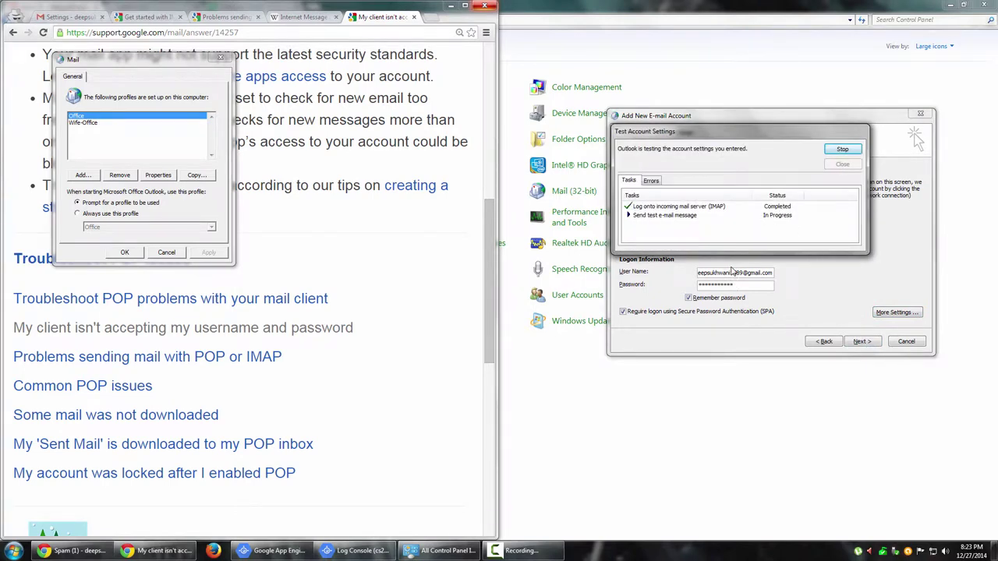
pyautogui.click(706, 209)
pyautogui.click(847, 165)
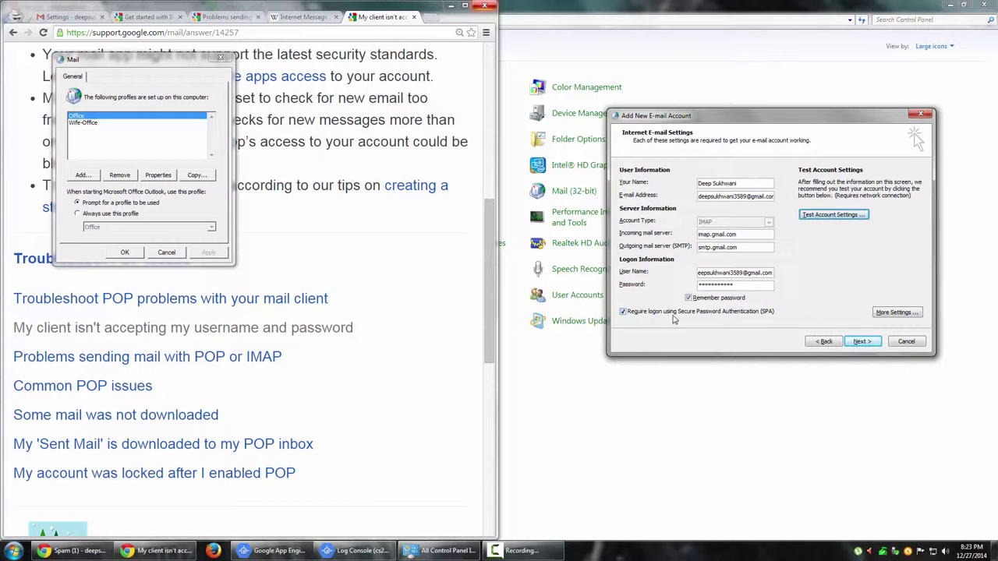
# Reopen More Settings and compare against the Gmail guide's SSL and SMTP server requirements.
pyautogui.click(898, 312)
pyautogui.click(705, 197)
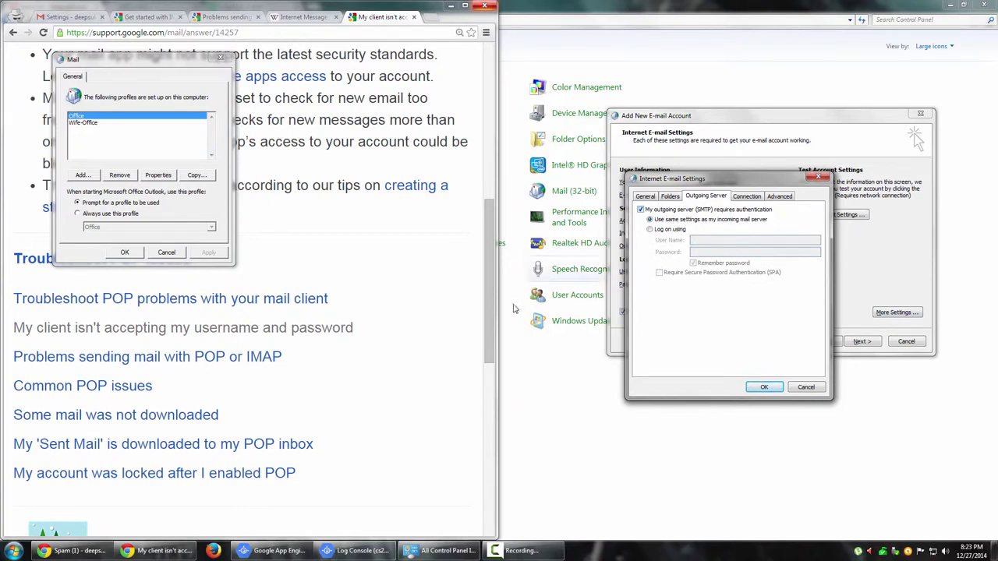
pyautogui.click(457, 273)
pyautogui.scroll(6, 457, 272)
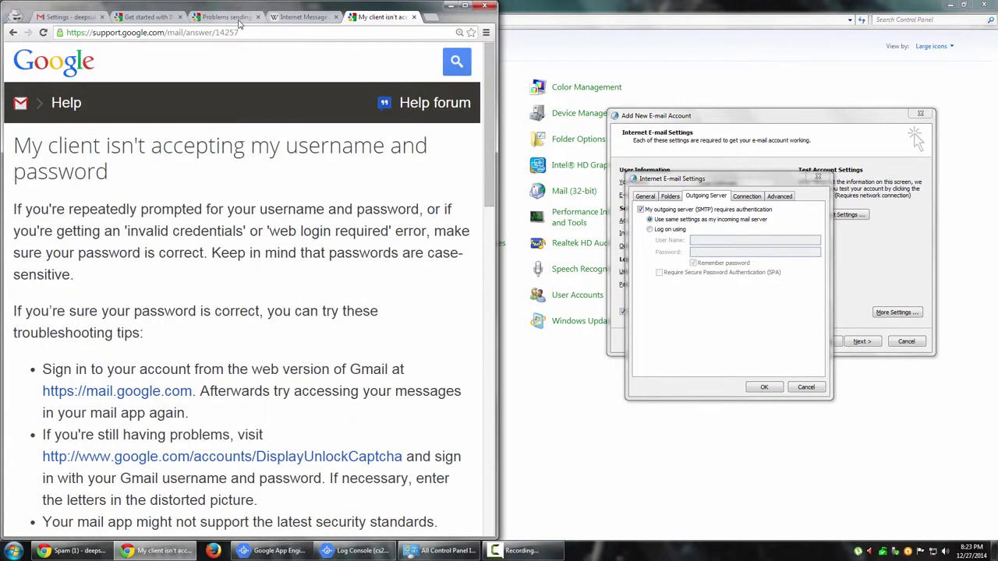
pyautogui.click(234, 17)
pyautogui.click(149, 17)
pyautogui.scroll(3, 232, 207)
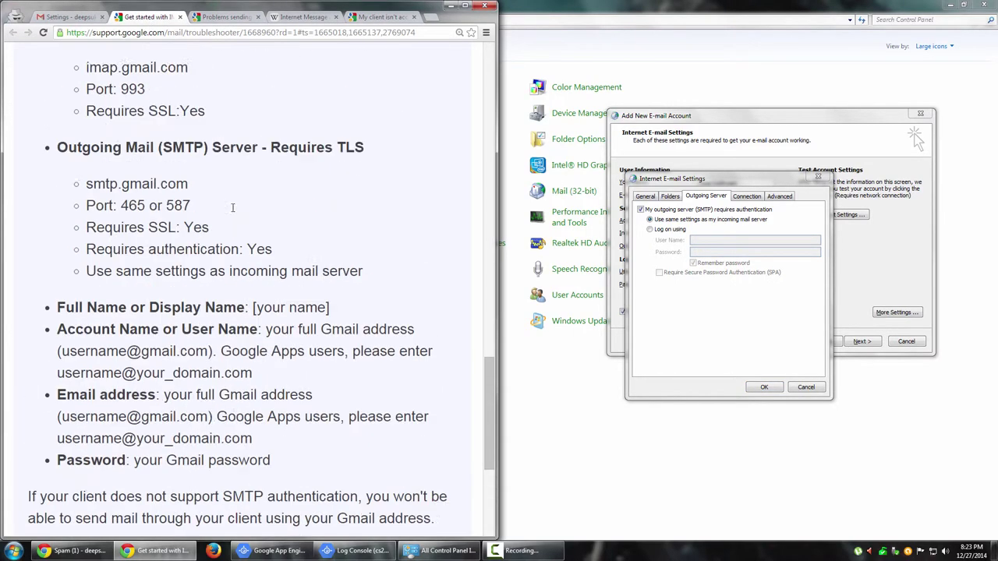
pyautogui.scroll(3, 232, 207)
pyautogui.scroll(-2, 188, 322)
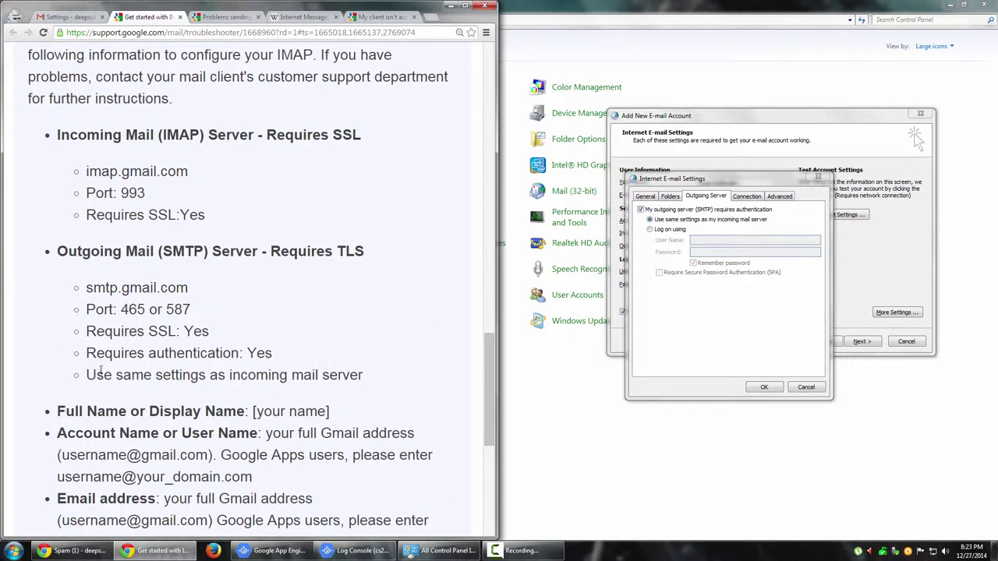
pyautogui.moveTo(86, 353); pyautogui.dragTo(226, 331)
pyautogui.moveTo(97, 251); pyautogui.dragTo(323, 251)
pyautogui.click(323, 251)
# Verify IMAP 993 and SMTP 465 over SSL on the Advanced tab and confirm.
pyautogui.click(744, 197)
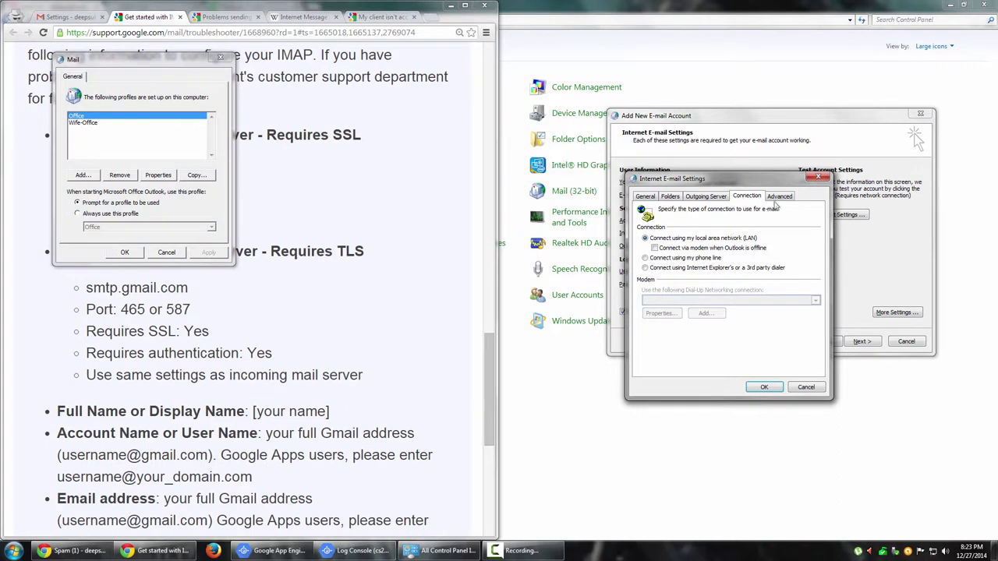
pyautogui.click(780, 200)
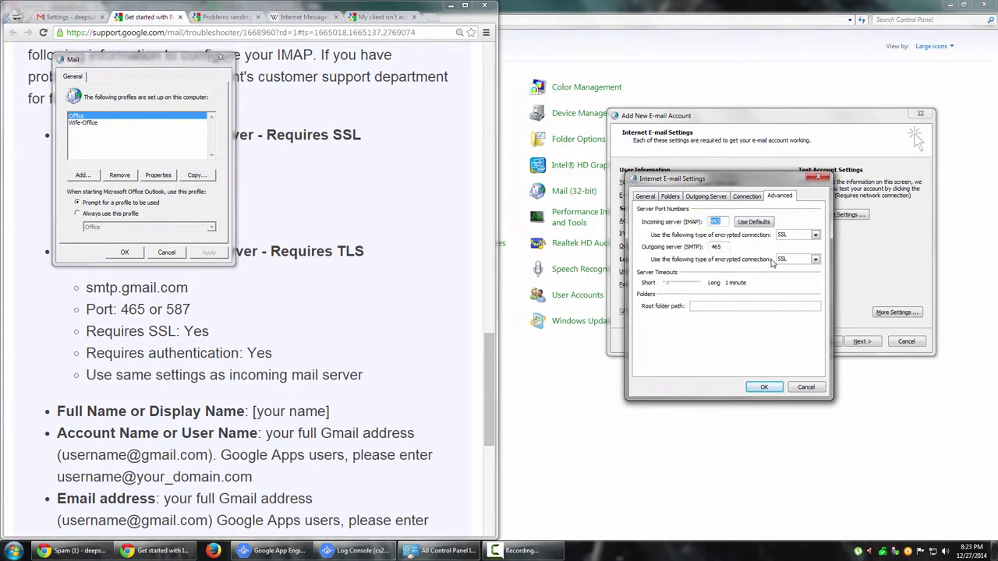
pyautogui.click(762, 390)
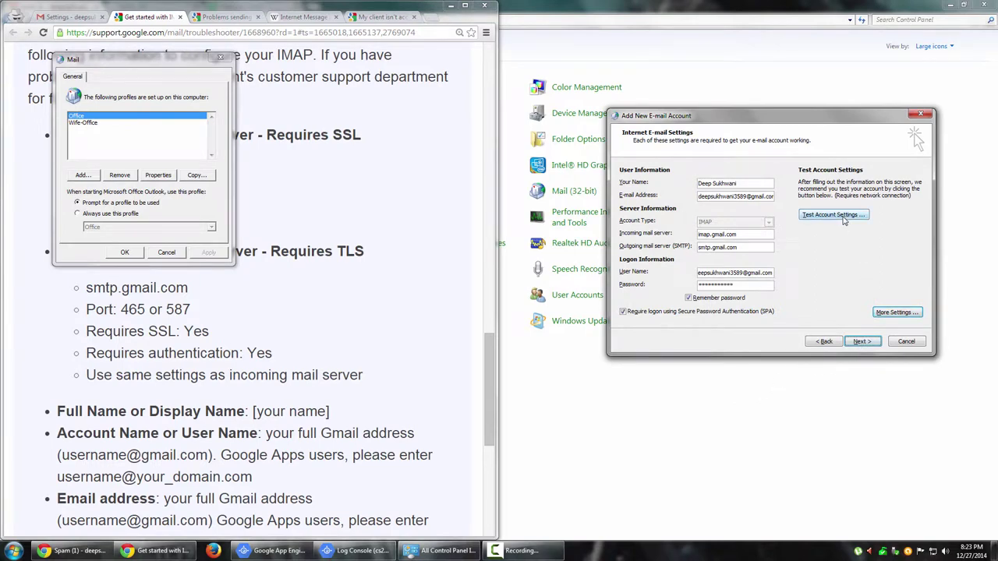
# Finish the account wizard and close the Mail profiles dialog with OK.
pyautogui.click(863, 344)
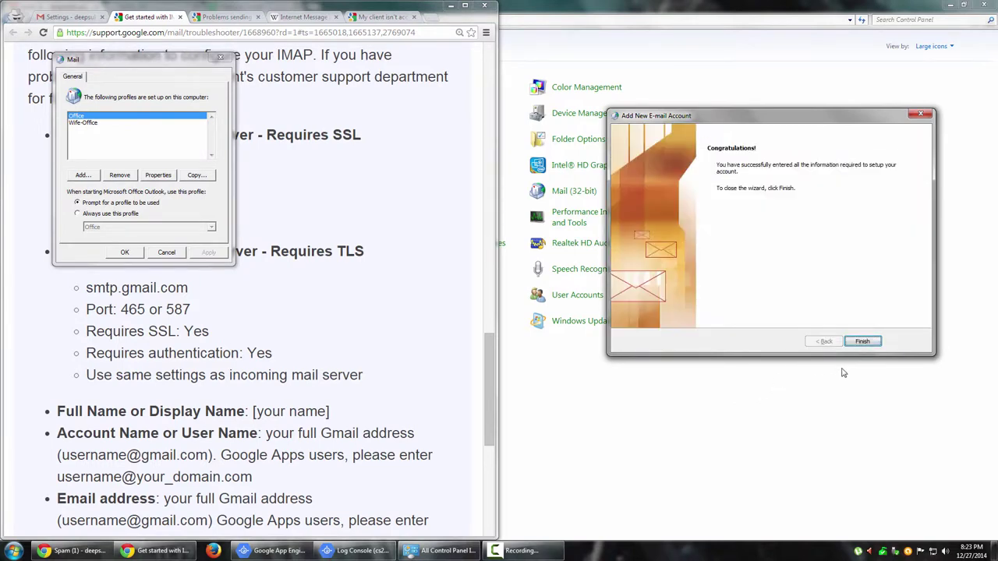
pyautogui.click(862, 342)
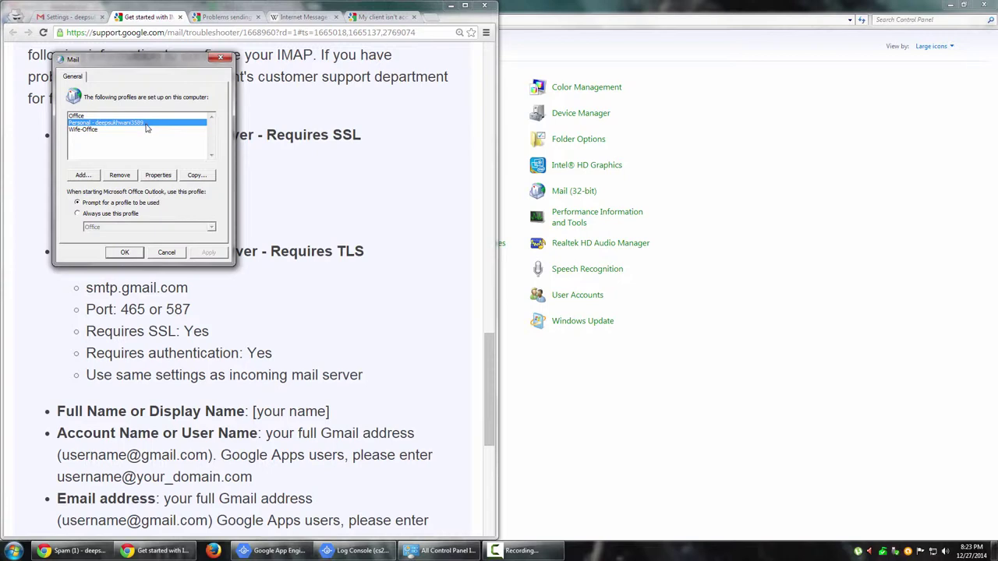
pyautogui.click(124, 252)
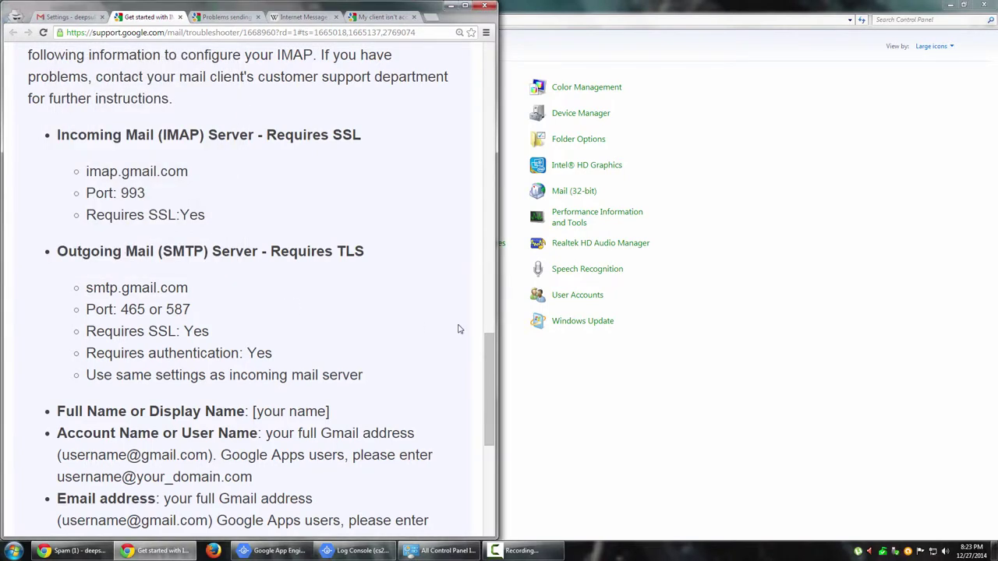
# Launch outlook from the Run prompt and start it with the Personal profile.
pyautogui.press('super+r')
pyautogui.write('ou')
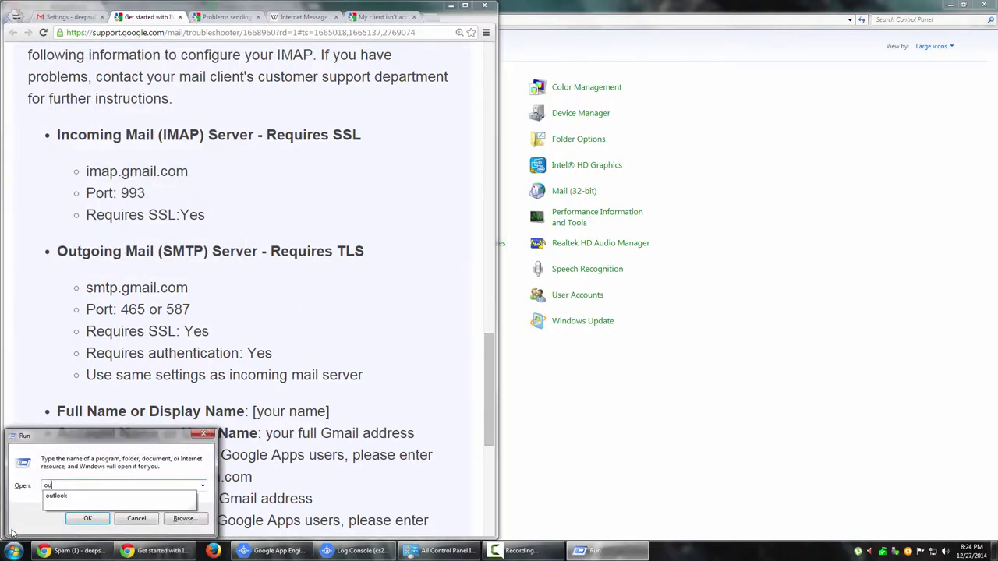
pyautogui.write('tlook')
pyautogui.press('Return')
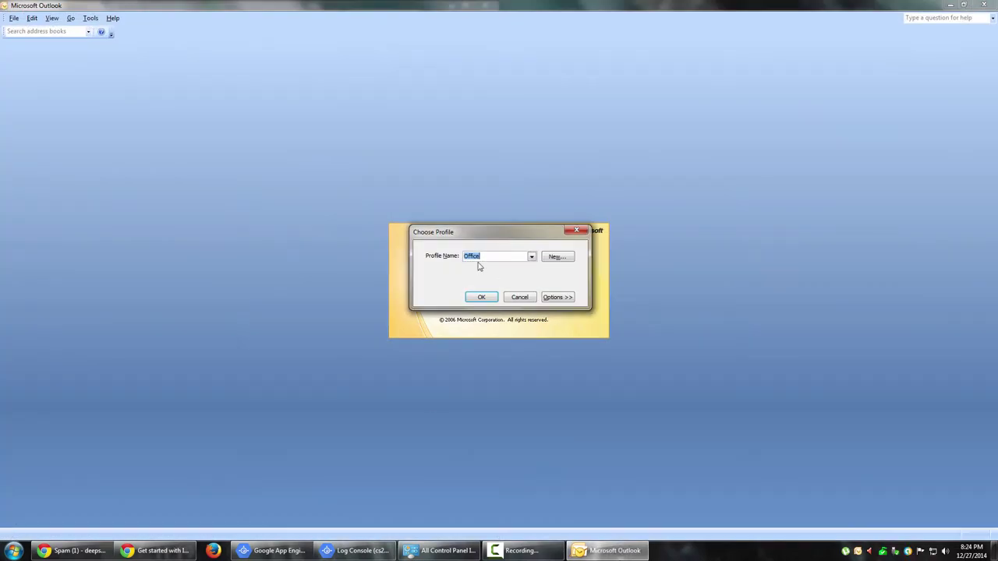
pyautogui.click(531, 256)
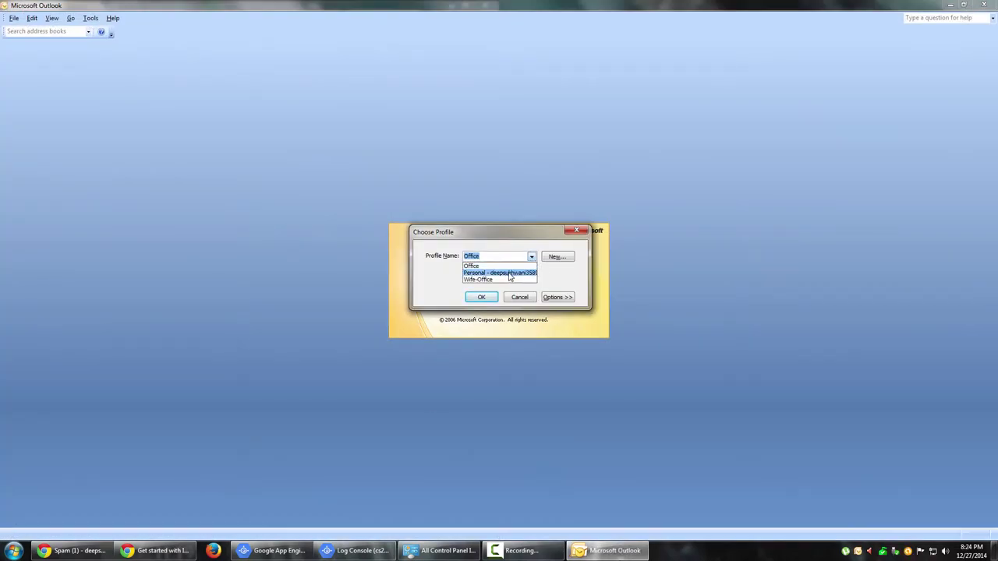
pyautogui.click(510, 274)
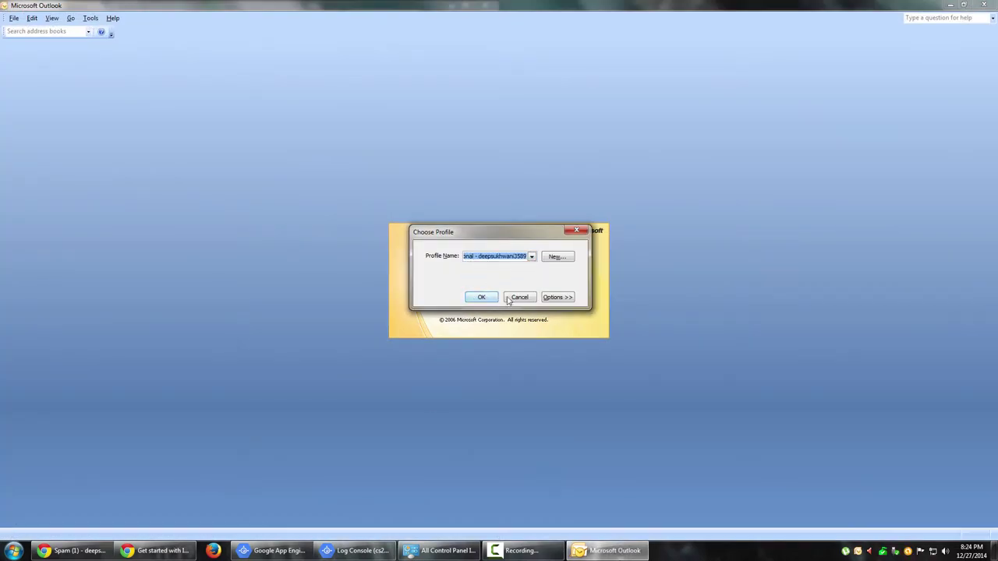
pyautogui.click(481, 298)
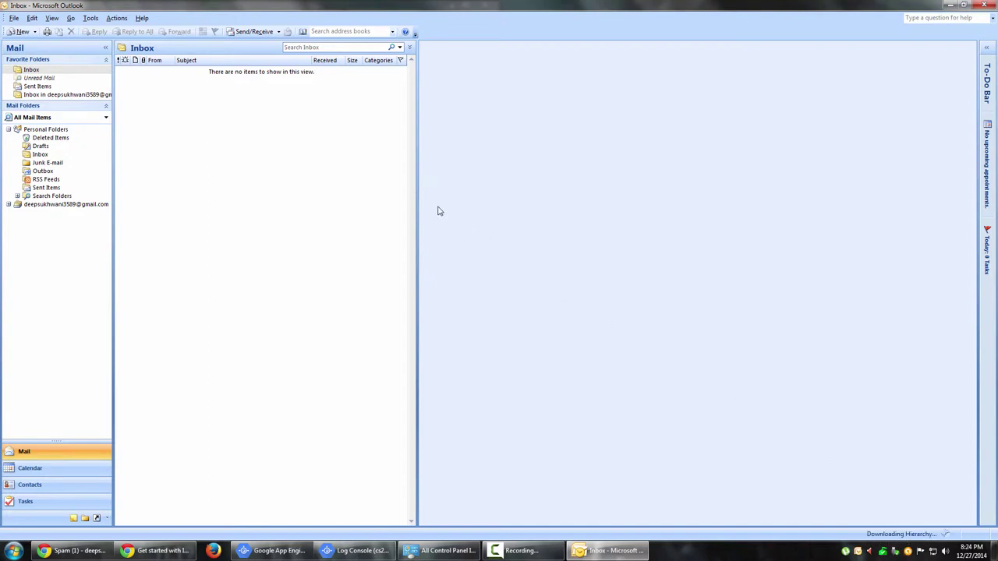
# Widen the reading pane, look through the default folders, and expand the Gmail account and [Gmail] folder trees.
pyautogui.moveTo(417, 194); pyautogui.dragTo(300, 201)
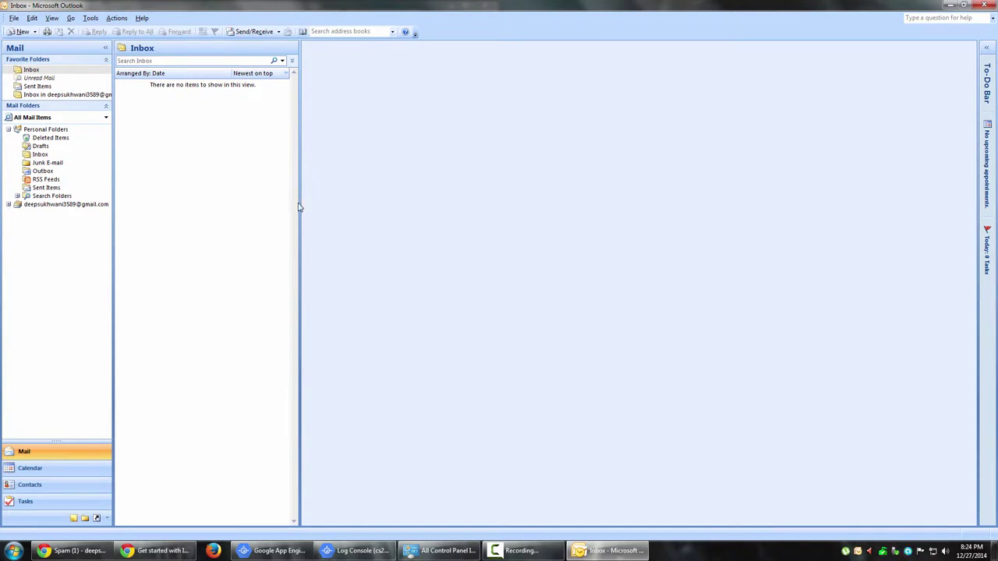
pyautogui.click(36, 163)
pyautogui.click(44, 146)
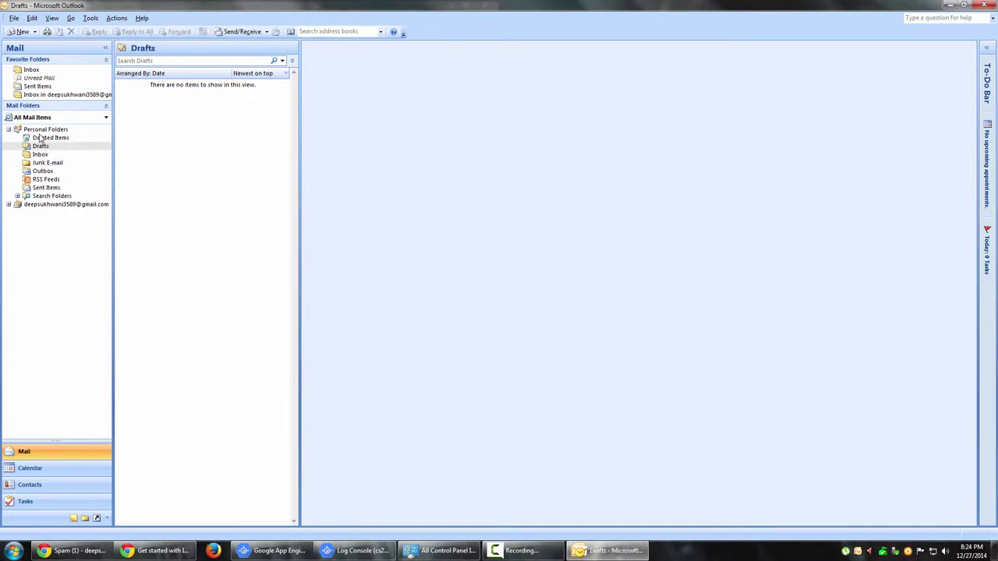
pyautogui.click(40, 138)
pyautogui.click(9, 204)
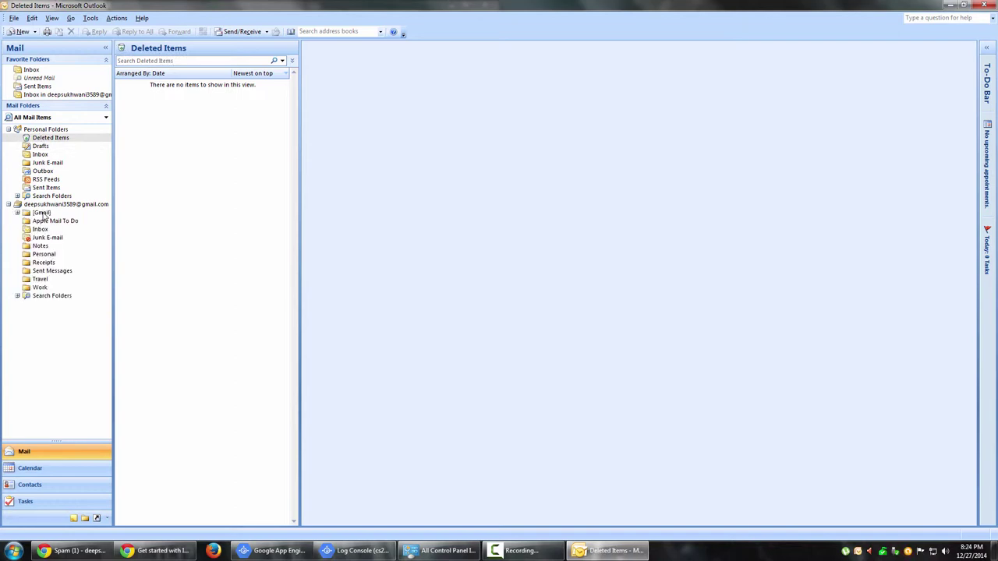
pyautogui.doubleClick(43, 213)
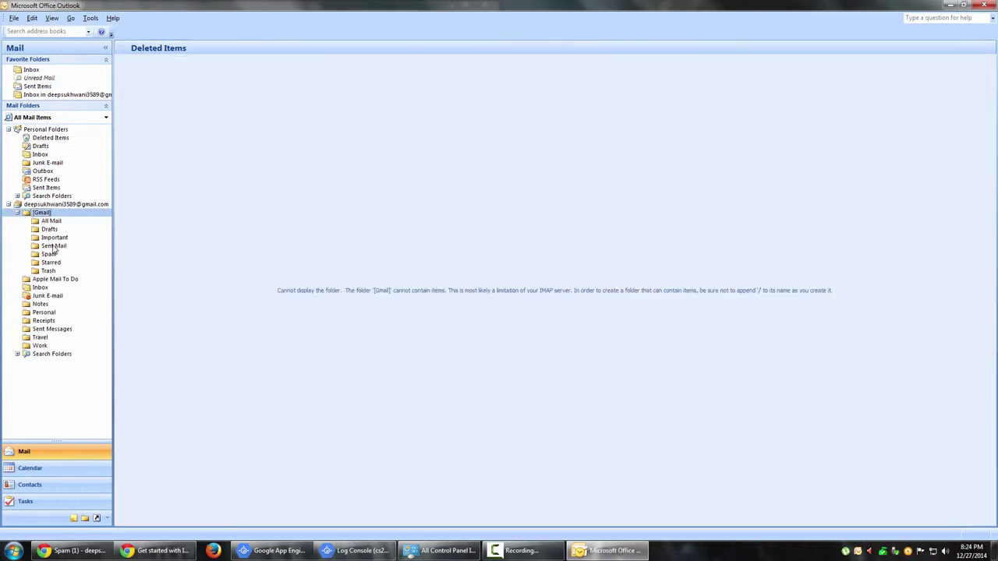
# Open the Gmail Inbox and mark all messages, including newly downloaded ones, as read.
pyautogui.click(44, 289)
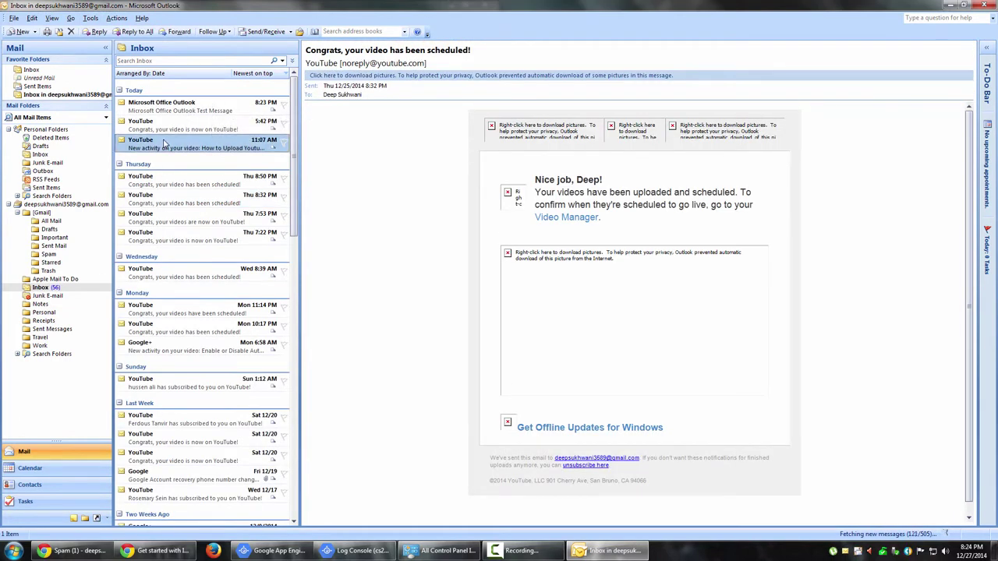
pyautogui.click(187, 275)
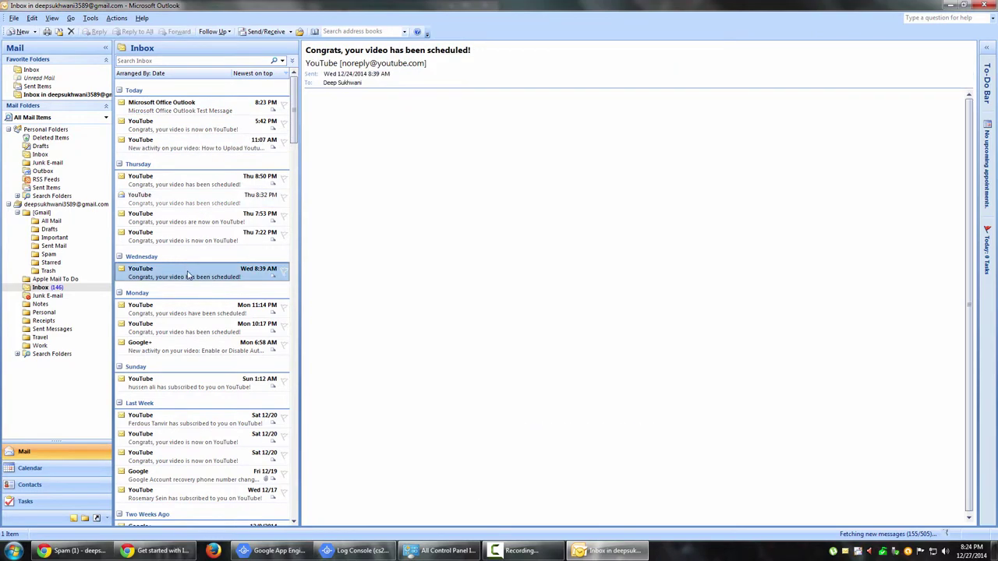
pyautogui.hotkey('ctrl', 'a')
pyautogui.rightClick(180, 184)
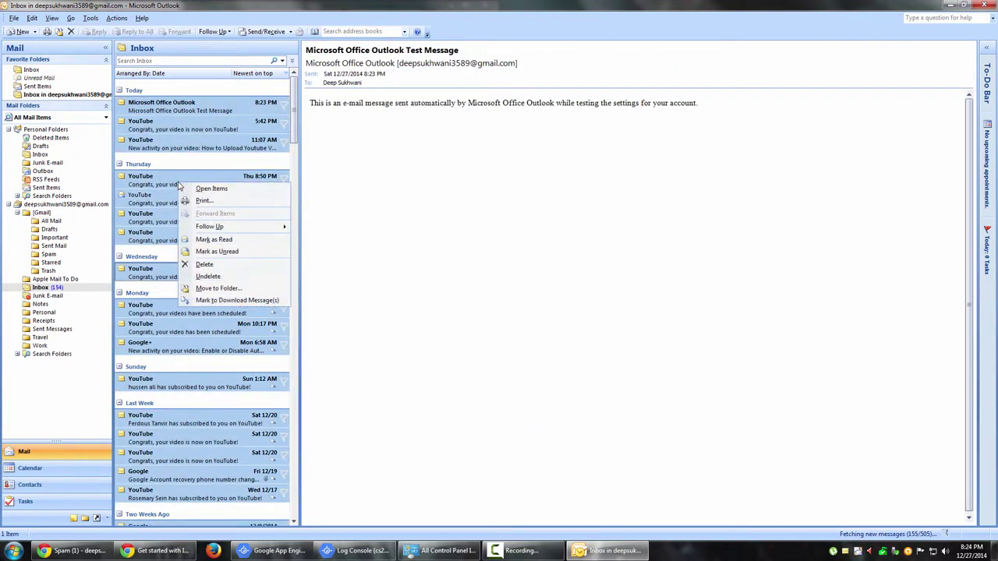
pyautogui.click(216, 241)
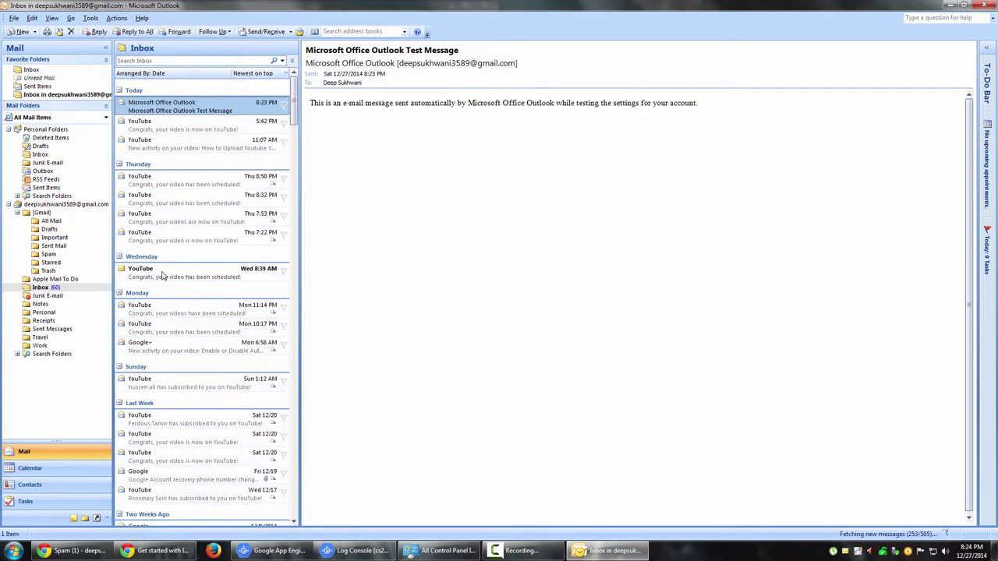
pyautogui.click(162, 274)
pyautogui.hotkey('ctrl', 'a')
pyautogui.rightClick(201, 197)
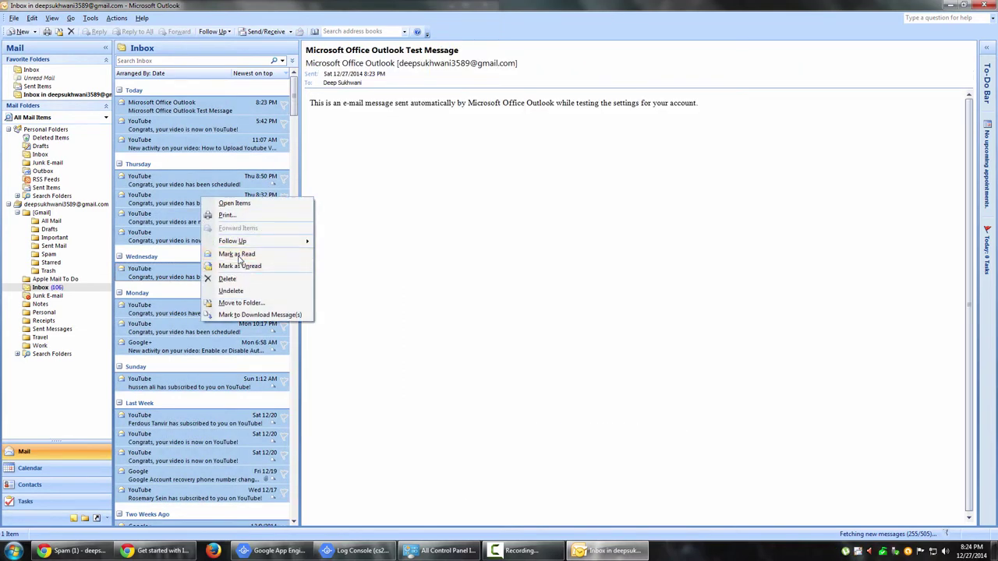
pyautogui.click(239, 258)
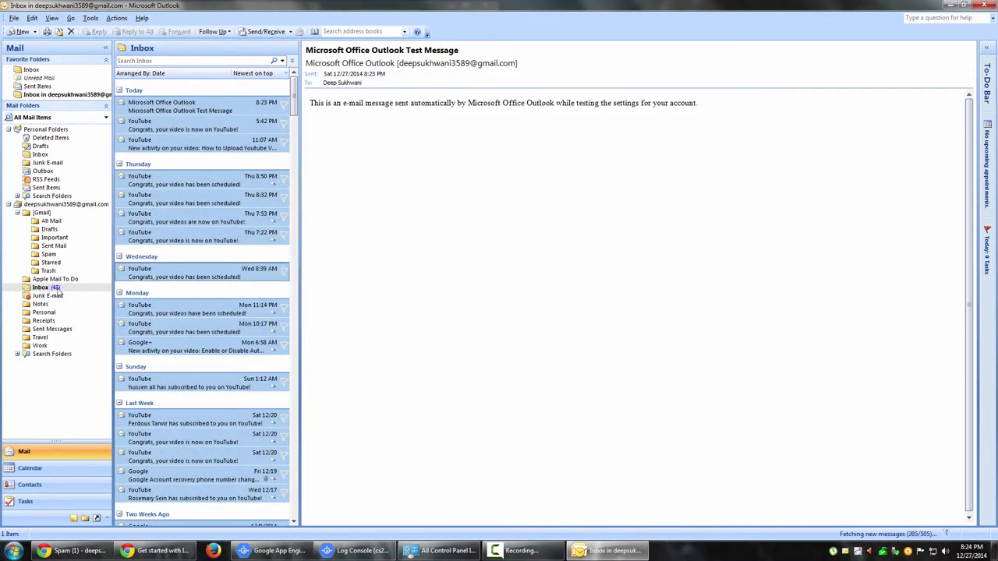
# Open the 11:07 AM YouTube comment notification for reading.
pyautogui.scroll(-5, 167, 238)
pyautogui.scroll(5, 176, 299)
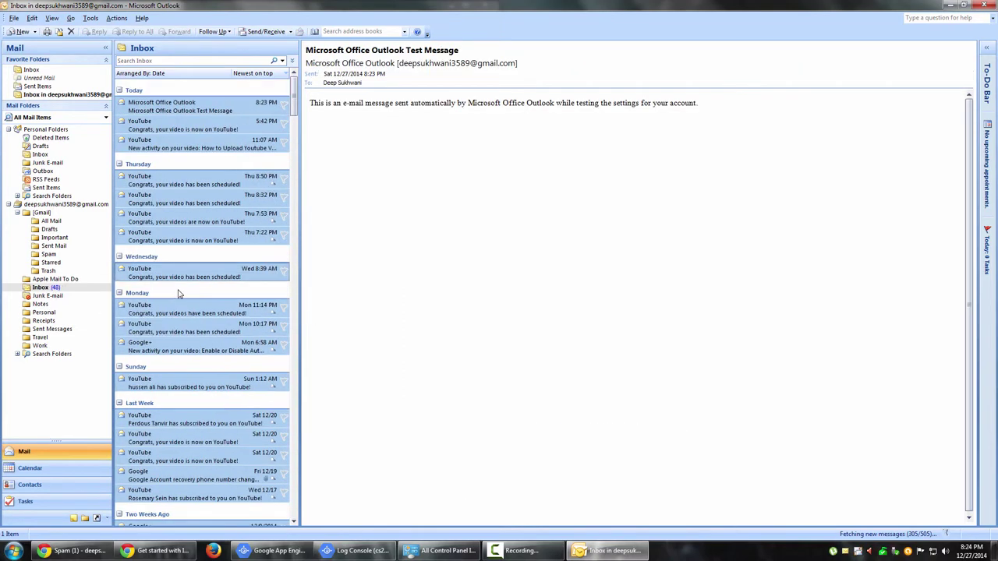
pyautogui.click(176, 140)
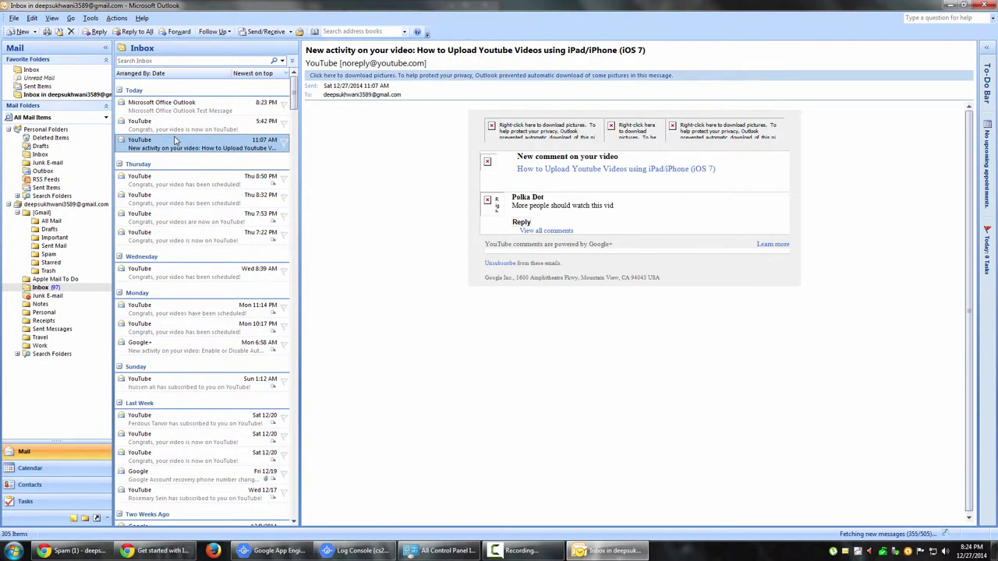
# View the Microsoft Office Outlook Test Message, cancel the server sign-in prompt, and exit Outlook.
pyautogui.click(178, 105)
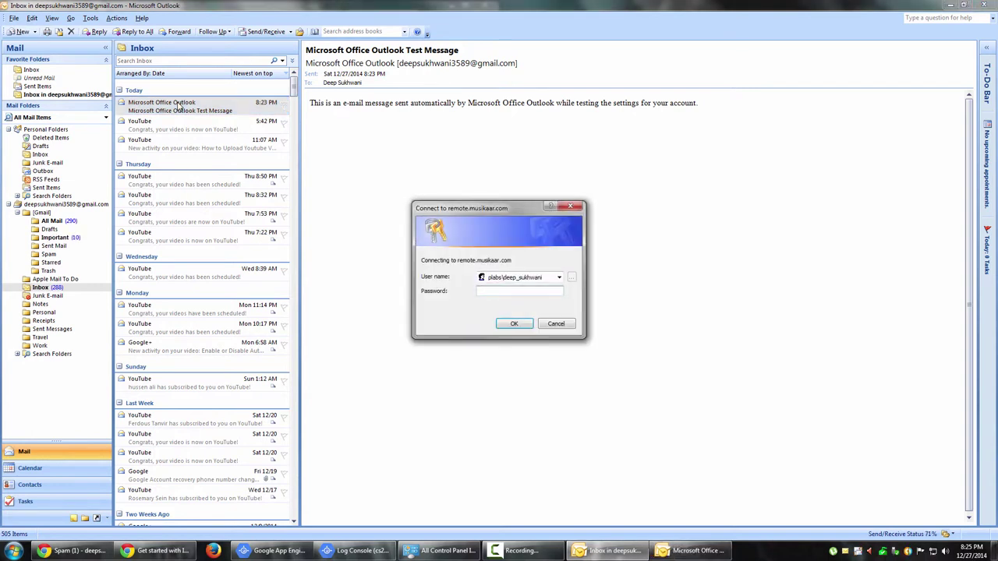
pyautogui.click(562, 323)
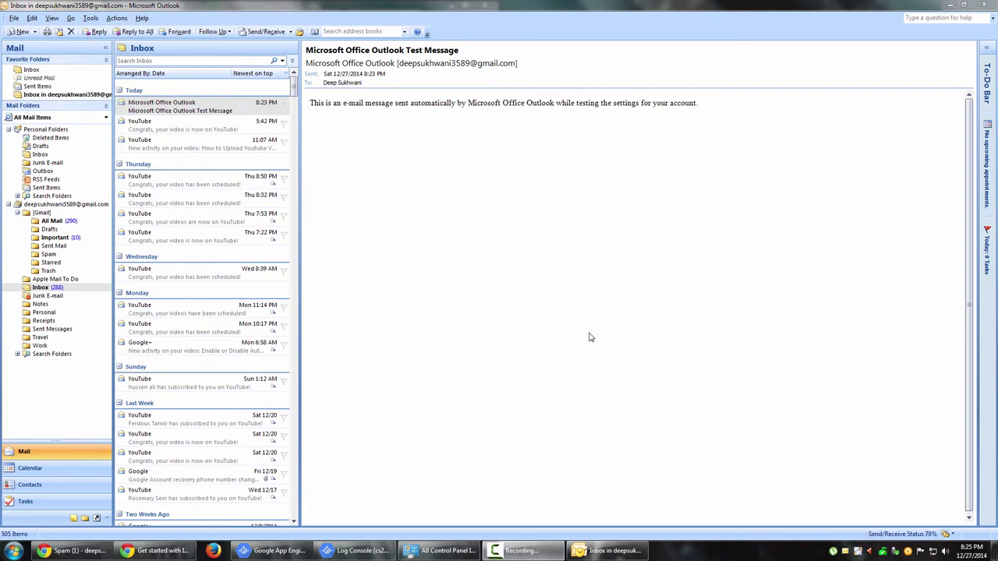
pyautogui.click(989, 6)
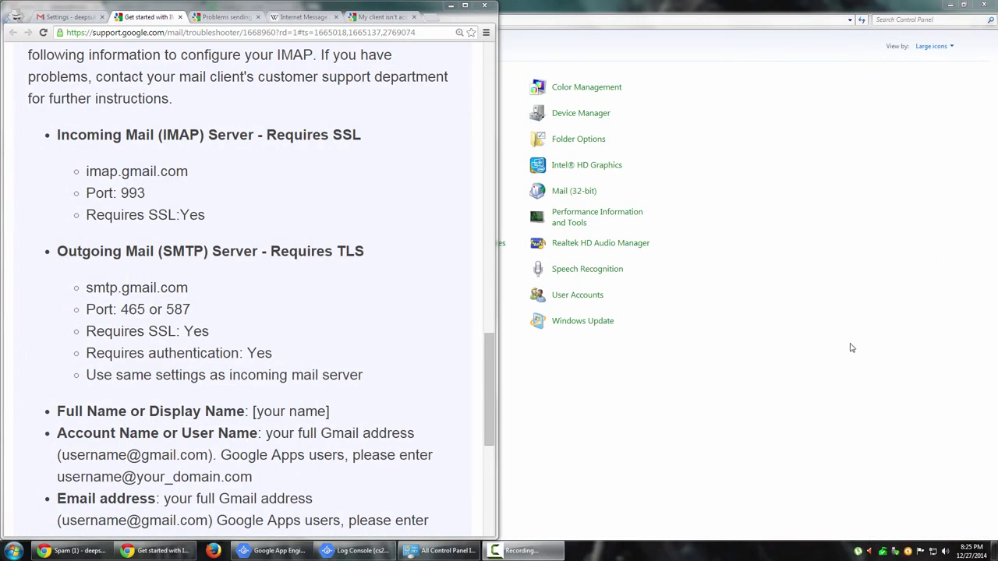